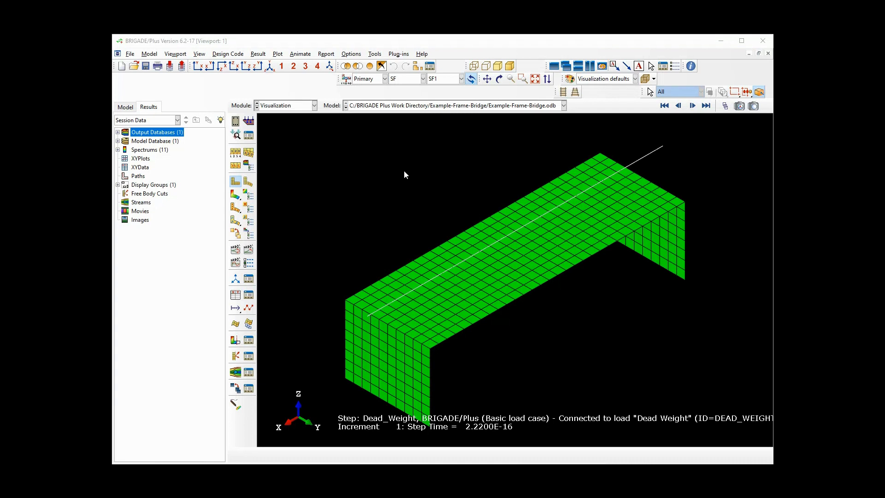
# Open the step and frame selection and plot deformed contours of displacement U magnitude for the Dead_Weight step
pyautogui.click(261, 54)
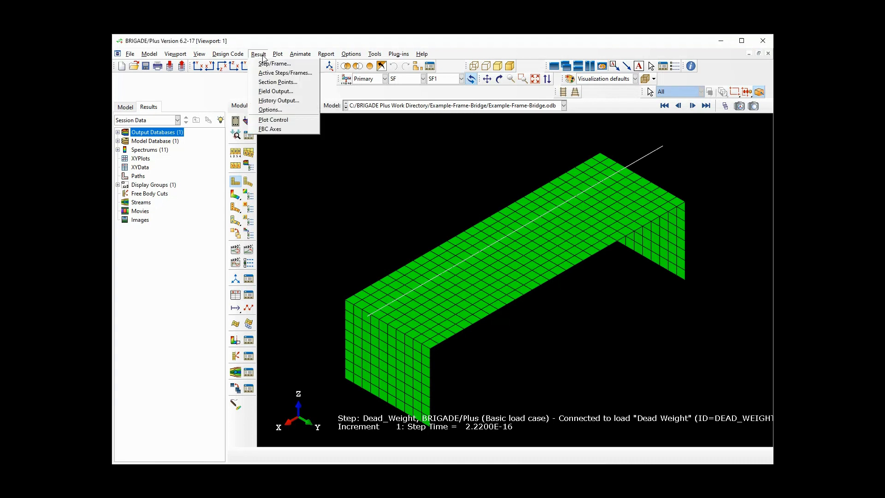
pyautogui.click(266, 64)
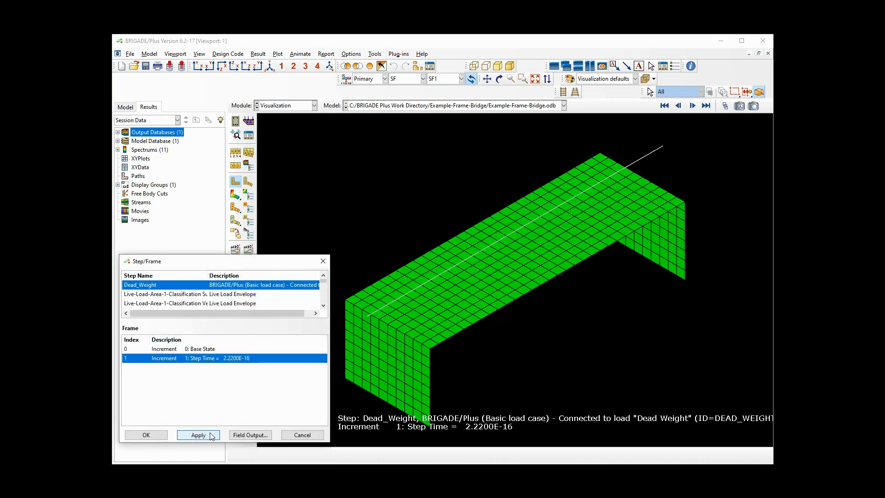
pyautogui.click(239, 198)
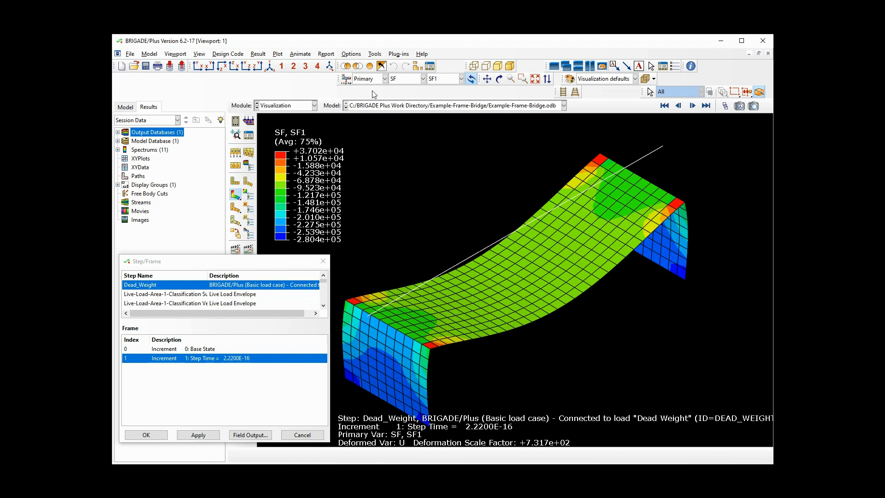
pyautogui.click(401, 82)
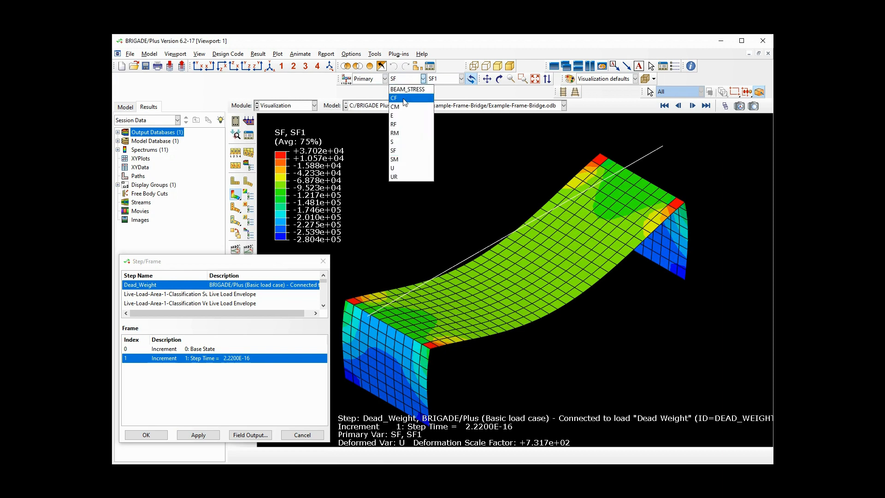
pyautogui.click(403, 168)
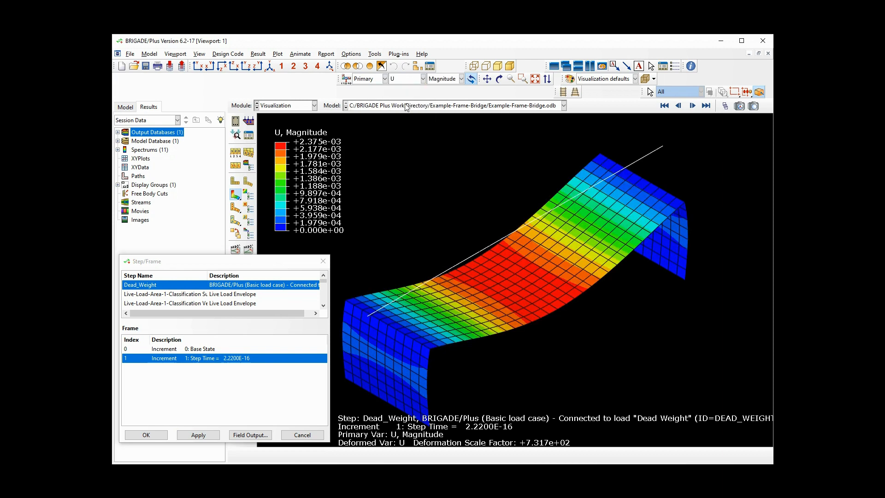
# Switch the contour plot to section force SF with component SF4
pyautogui.click(403, 81)
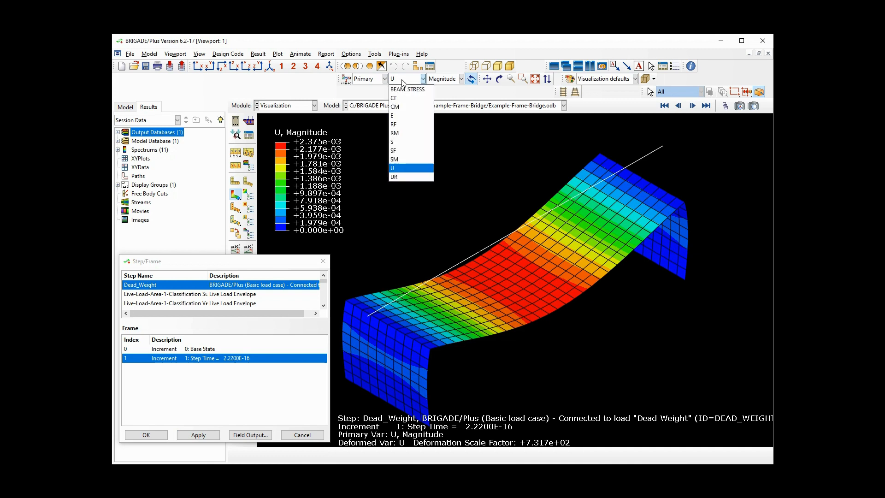
pyautogui.click(407, 151)
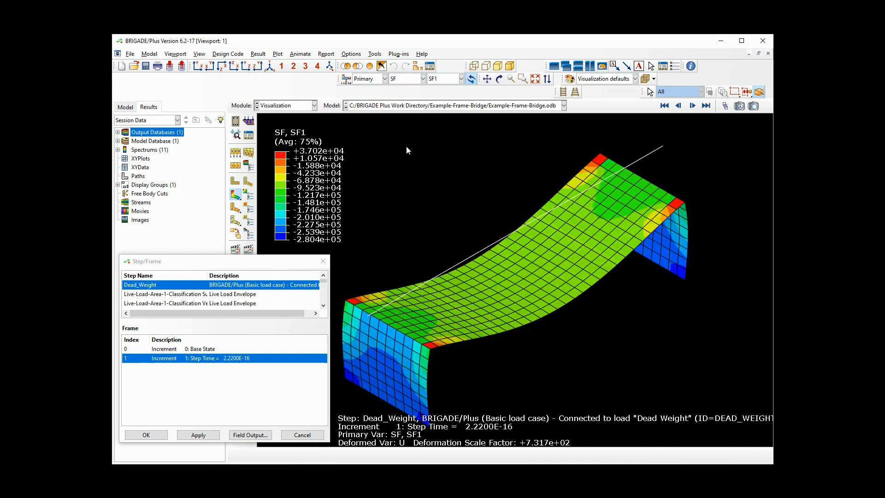
pyautogui.click(434, 79)
pyautogui.click(436, 124)
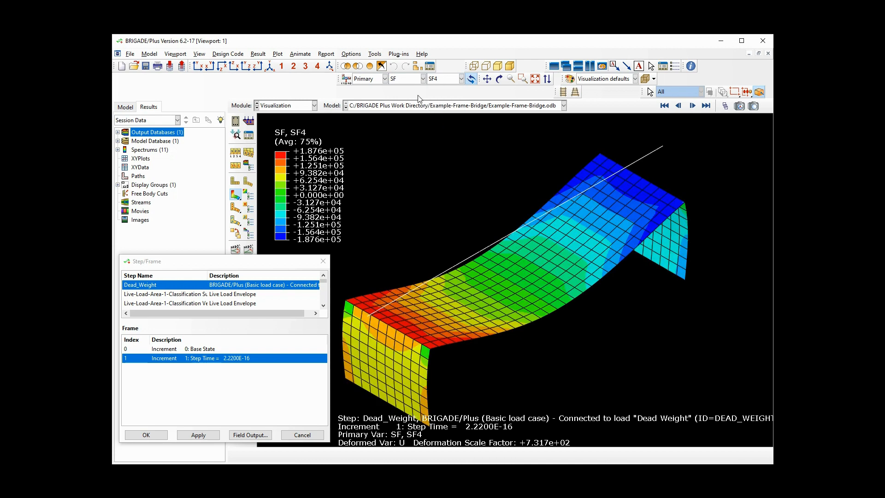
# Switch the contour plot to section moment SM with component SM1
pyautogui.click(414, 81)
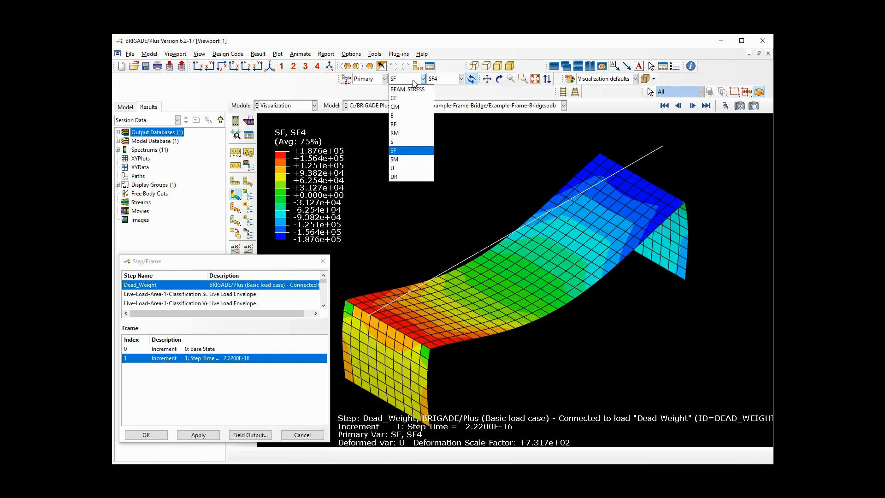
pyautogui.click(413, 157)
pyautogui.click(438, 79)
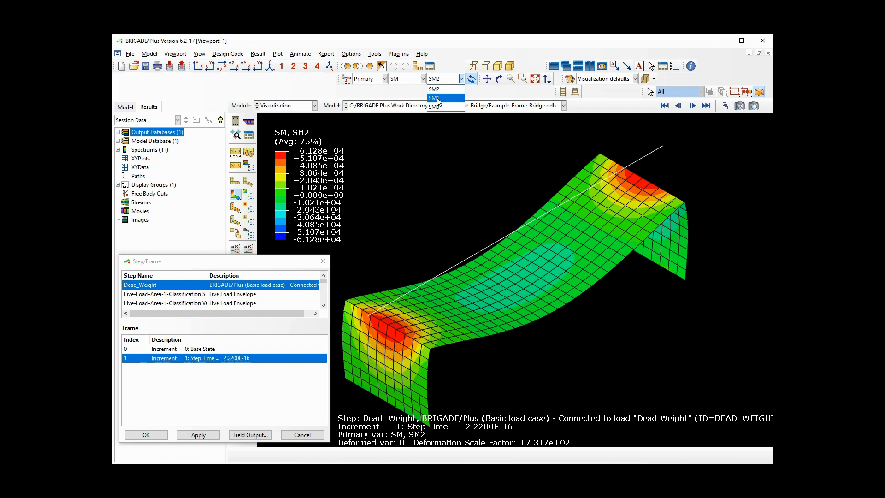
pyautogui.click(438, 99)
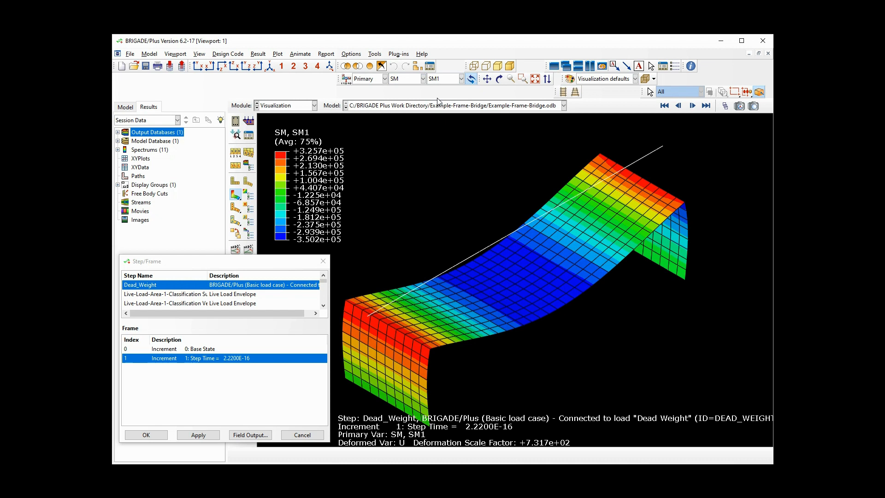
# Examine the available live load envelopes, load groups and load combinations in the step list, widening the name column, then close the dialog
pyautogui.click(323, 306)
pyautogui.click(323, 305)
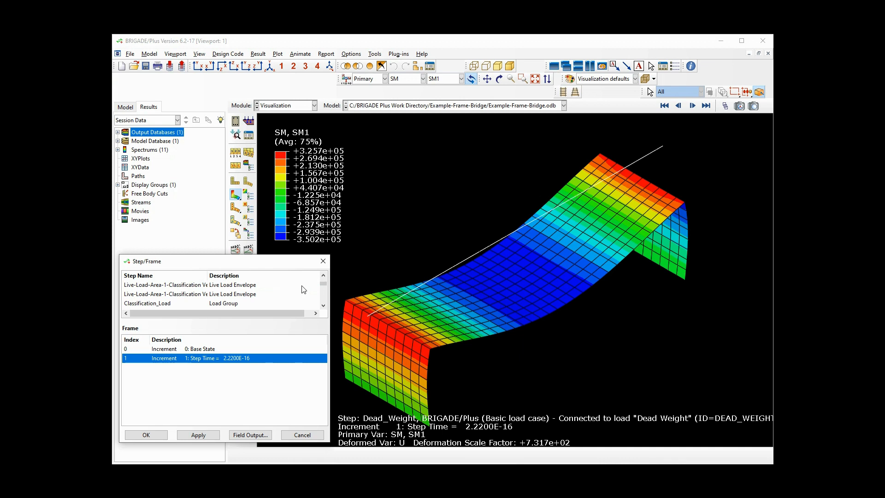
pyautogui.moveTo(207, 276); pyautogui.dragTo(263, 275)
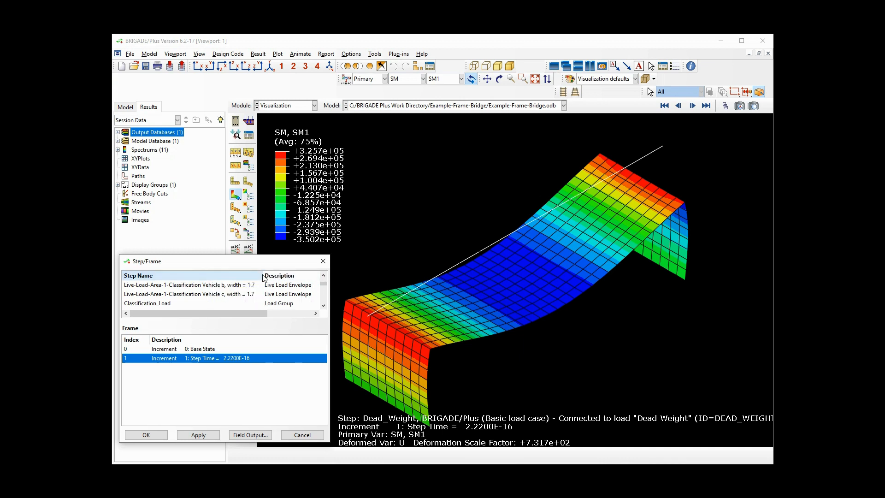
pyautogui.click(323, 305)
pyautogui.click(323, 305)
pyautogui.click(323, 305)
pyautogui.click(323, 306)
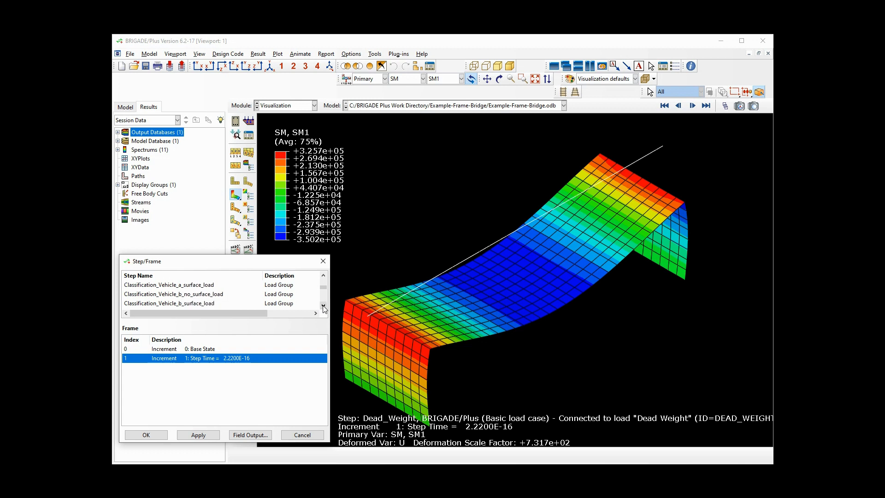
pyautogui.click(323, 305)
pyautogui.click(323, 306)
pyautogui.click(323, 305)
pyautogui.click(323, 306)
pyautogui.click(323, 306)
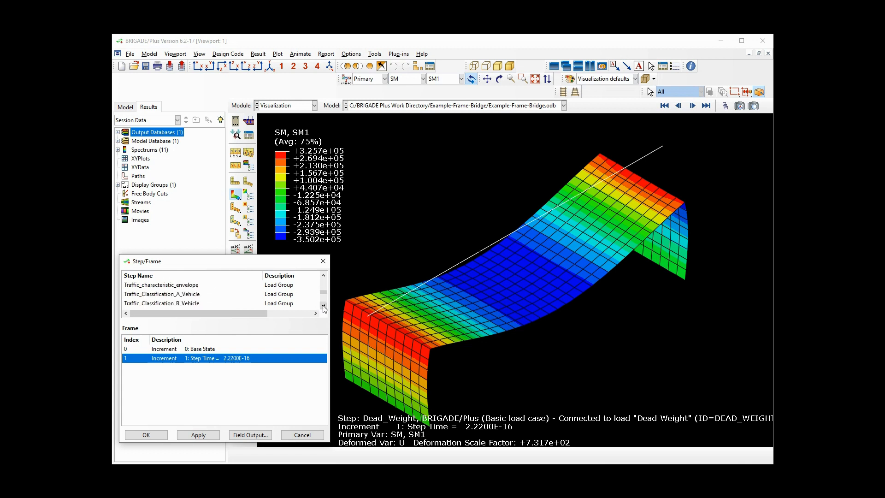
pyautogui.click(323, 306)
pyautogui.click(323, 305)
pyautogui.click(323, 306)
pyautogui.click(323, 306)
pyautogui.click(324, 305)
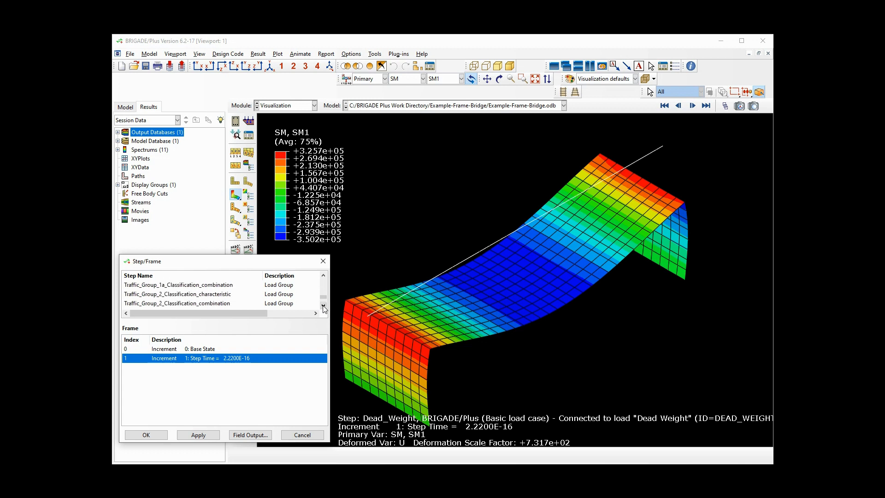
pyautogui.click(323, 306)
pyautogui.click(323, 305)
pyautogui.click(323, 306)
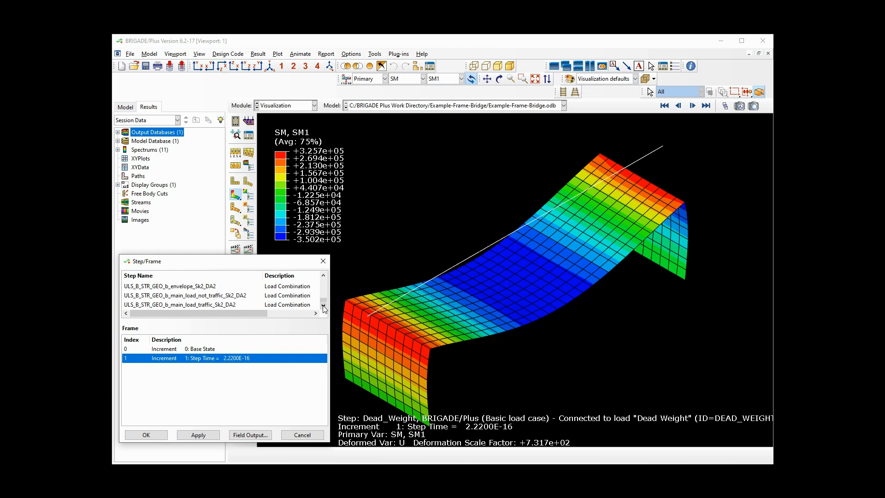
pyautogui.click(307, 435)
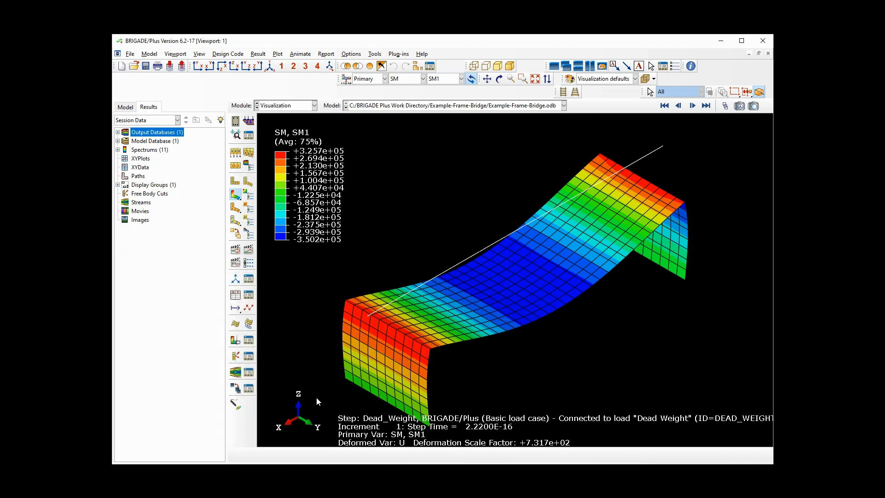
# Return to the undeformed shape plot and start a node list path named Deck-mid-long
pyautogui.click(235, 182)
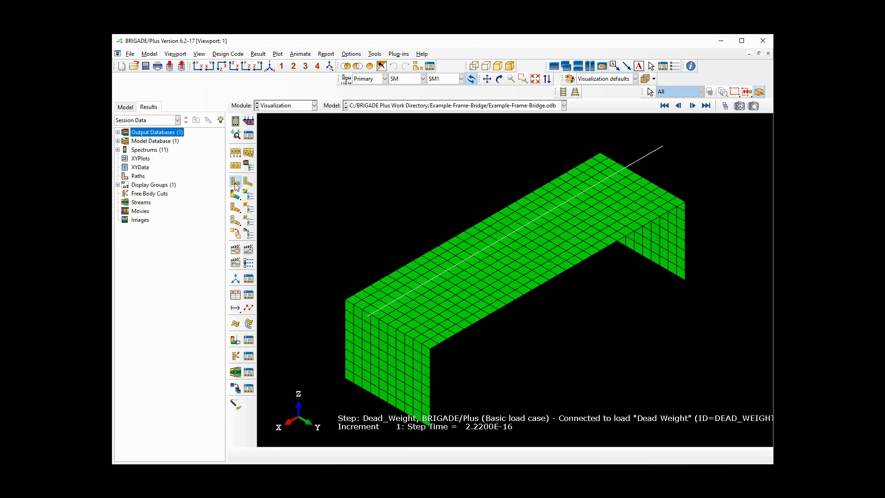
pyautogui.click(380, 54)
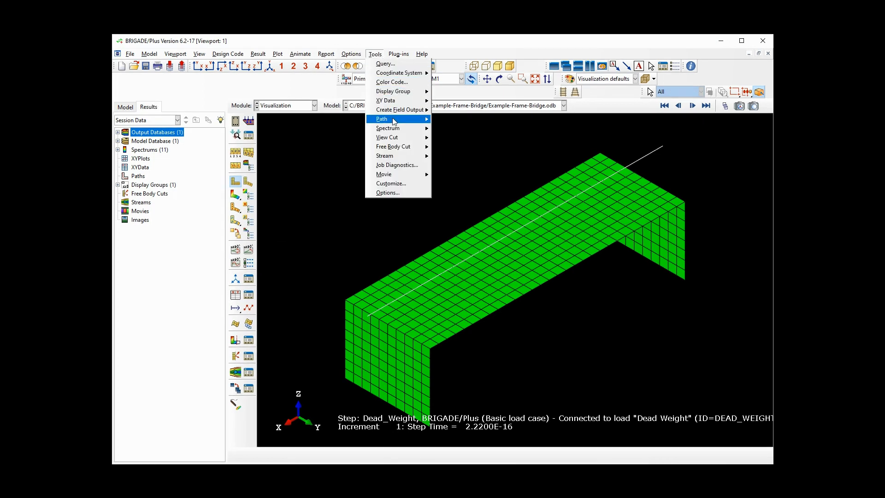
pyautogui.moveTo(392, 119)
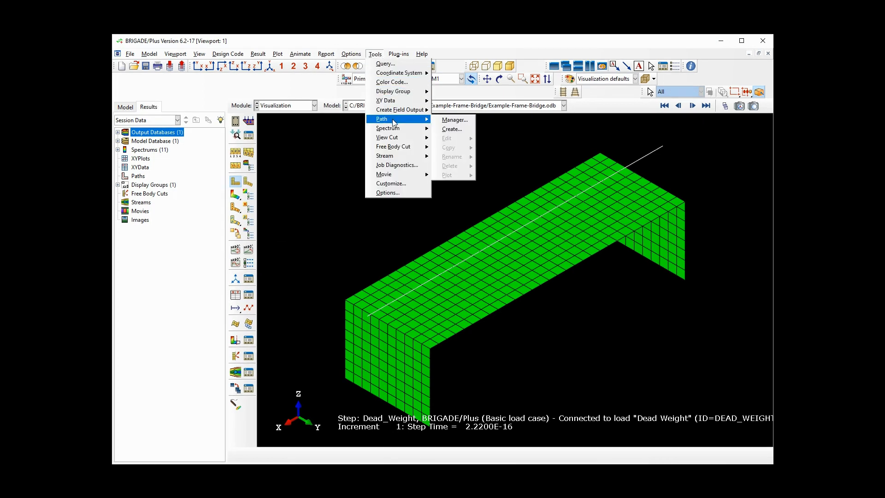
pyautogui.click(449, 120)
pyautogui.click(441, 140)
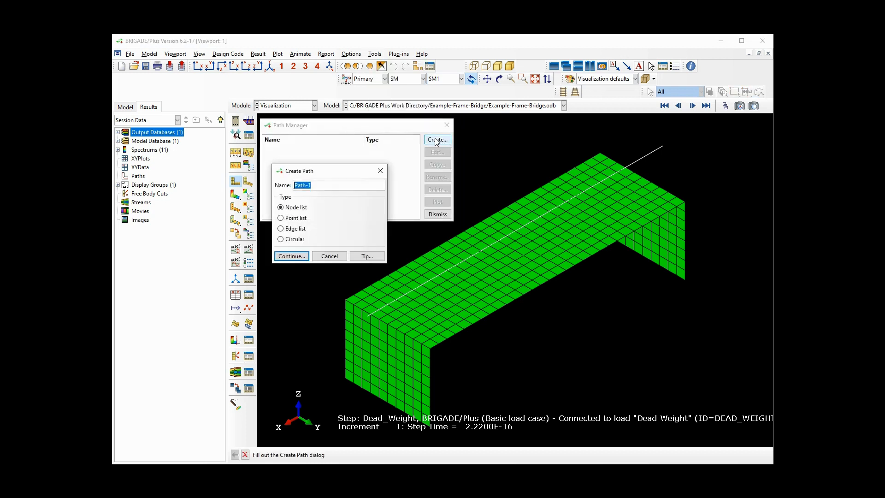
pyautogui.write('Deck-mid-long')
pyautogui.click(294, 256)
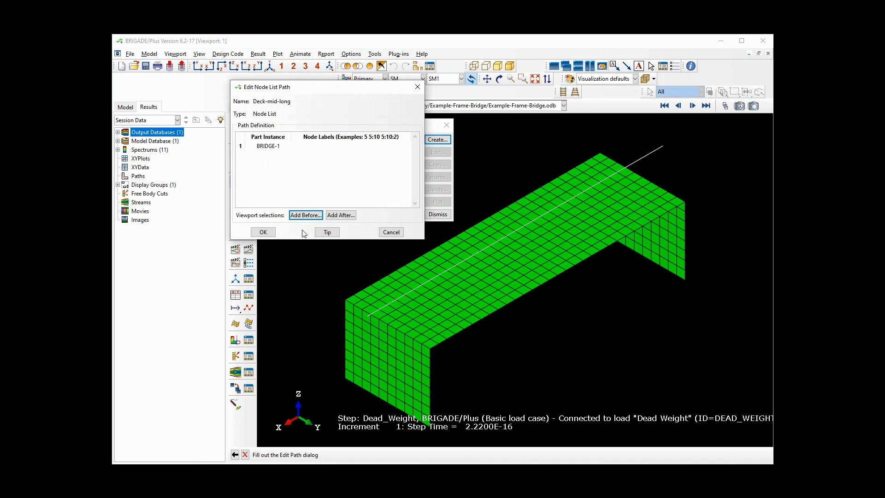
# Define the deck path with nodes 61 and 29, running lengthwise along the middle of the deck from far to near end
pyautogui.click(306, 215)
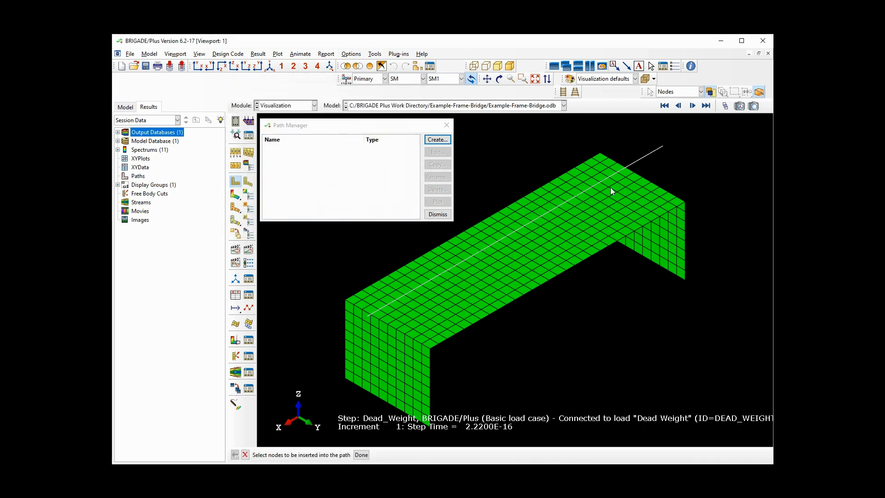
pyautogui.click(642, 178)
pyautogui.click(387, 323)
pyautogui.click(361, 456)
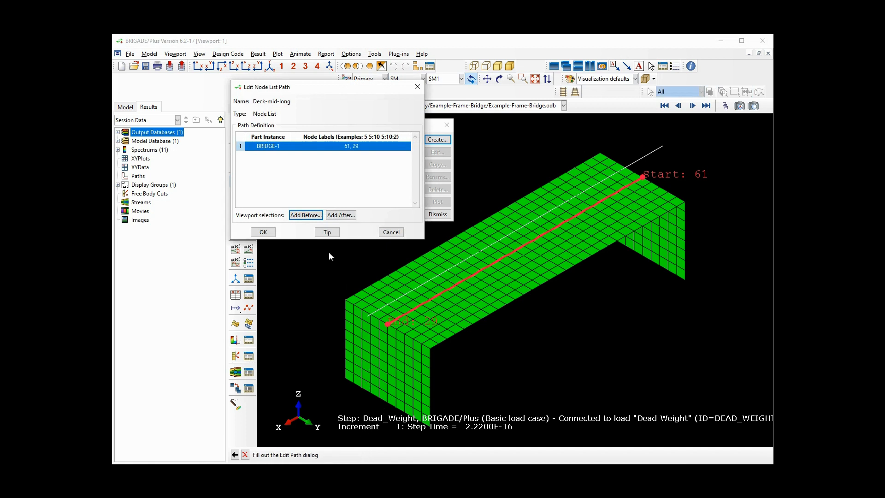
pyautogui.click(263, 232)
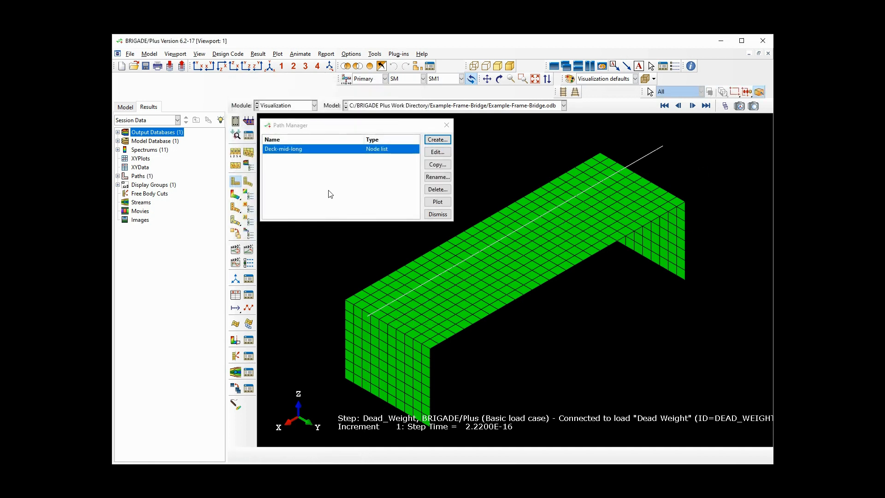
# Start a second node list path named Abutment-xPos-mid-long and copy its name for reuse
pyautogui.click(437, 139)
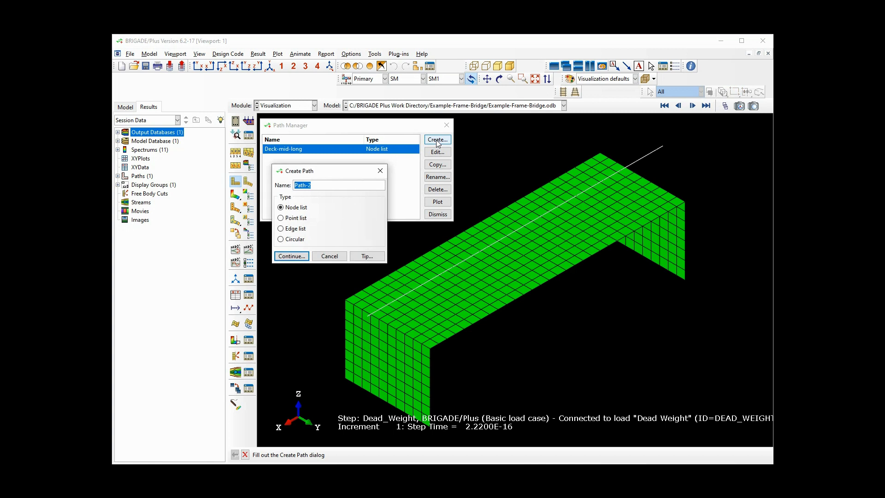
pyautogui.write('Abutment-xPos-mid-long')
pyautogui.hotkey('ctrl', 'a')
pyautogui.hotkey('ctrl', 'c')
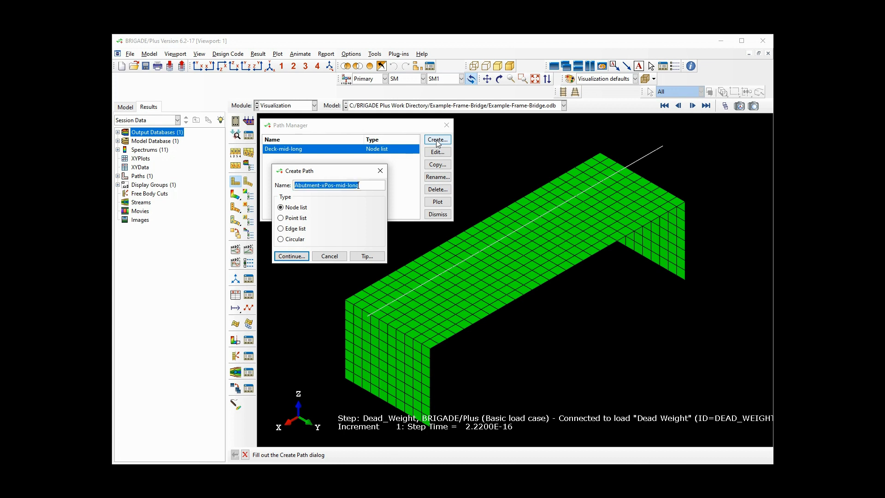
pyautogui.press('End')
pyautogui.click(293, 257)
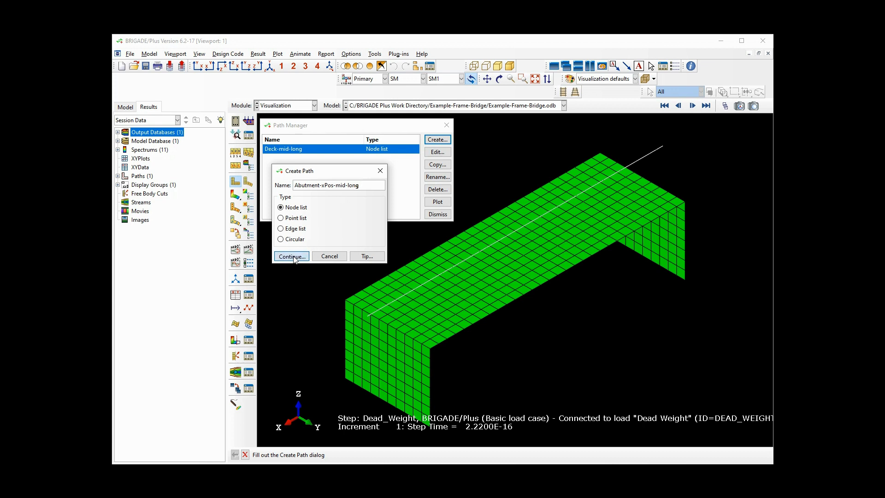
# Define the abutment path with nodes 29 and 13, from the deck edge's midpoint down to the near abutment's base
pyautogui.click(307, 215)
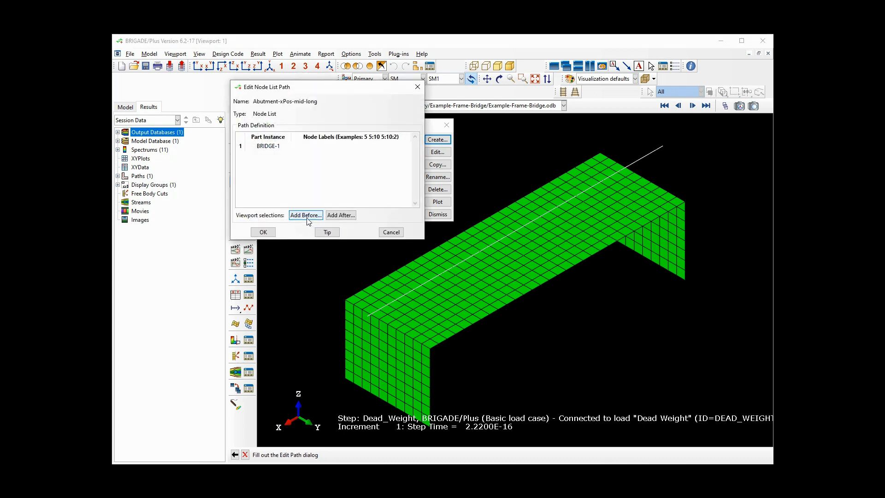
pyautogui.click(387, 325)
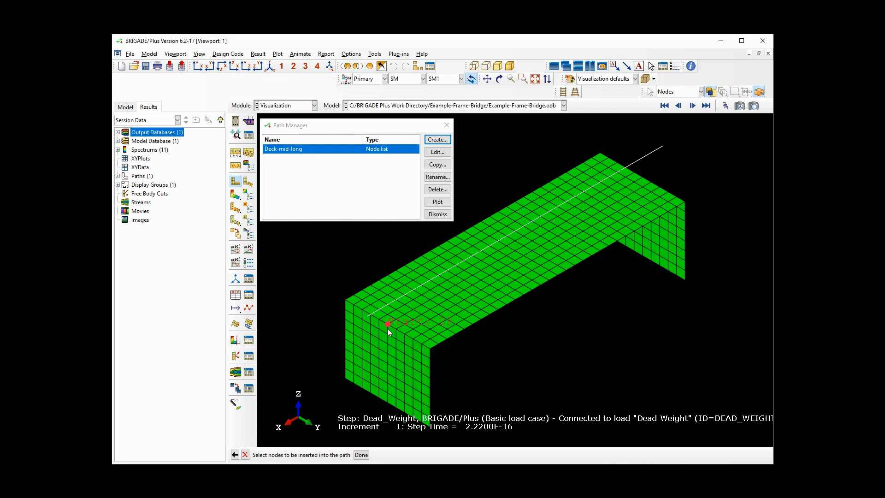
pyautogui.click(388, 403)
pyautogui.middleClick(394, 289)
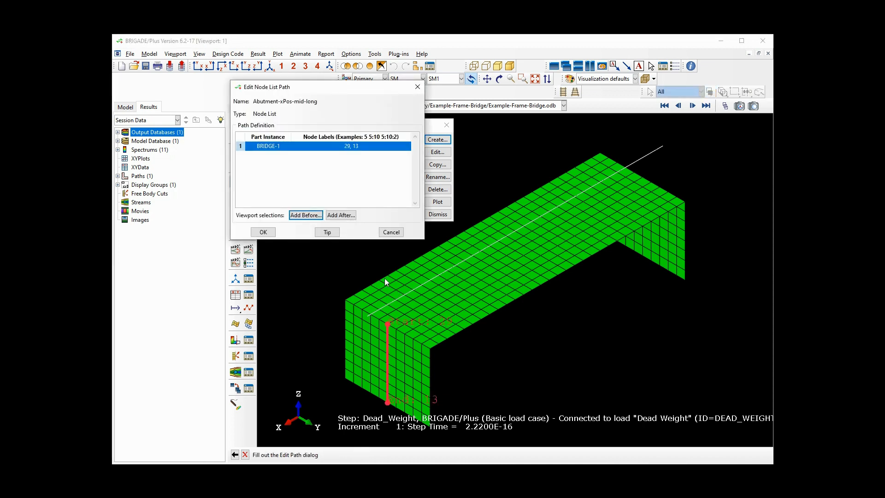
pyautogui.click(269, 234)
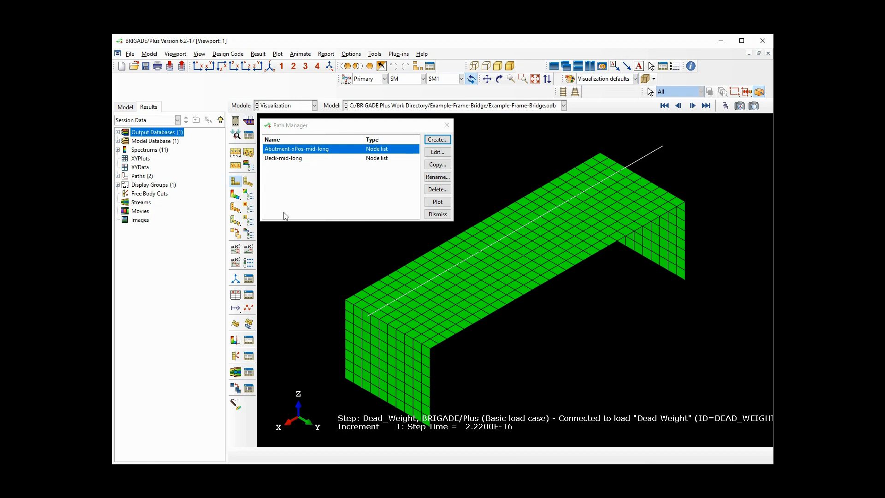
# Create a node list path named Abutment-xNeg-mid-long with nodes 45 and 61, from the far abutment's base up to the deck edge's midpoint
pyautogui.click(435, 140)
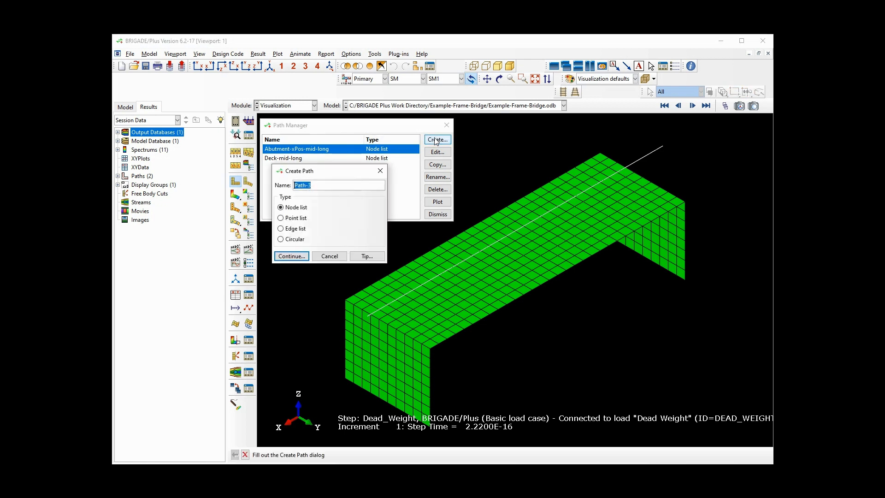
pyautogui.hotkey('ctrl', 'v')
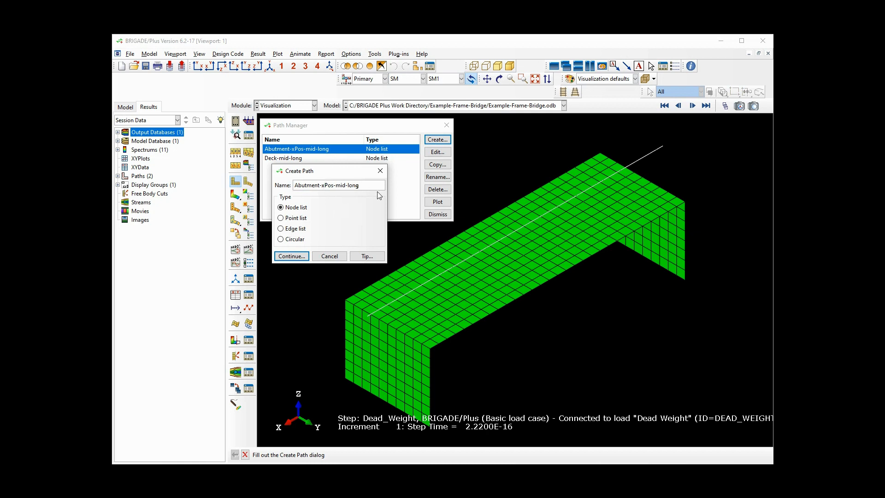
pyautogui.press('Delete')
pyautogui.press('Delete')
pyautogui.write('Neg')
pyautogui.press('Delete')
pyautogui.click(295, 258)
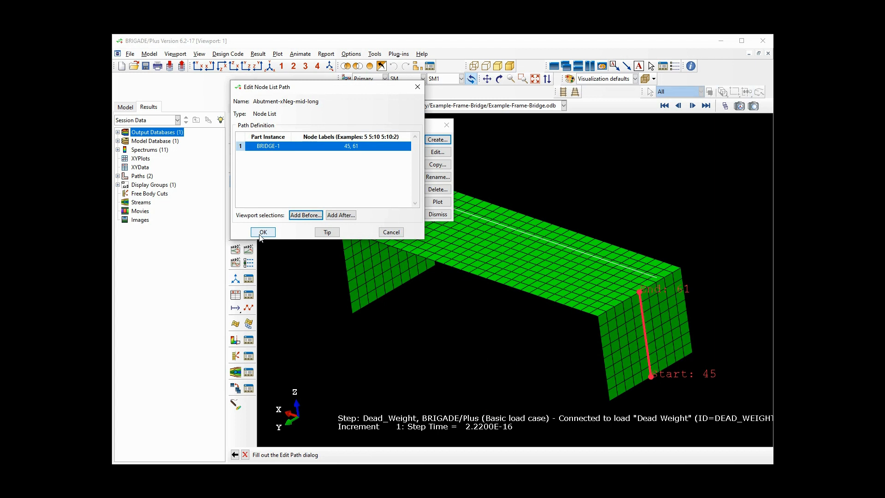
pyautogui.click(261, 234)
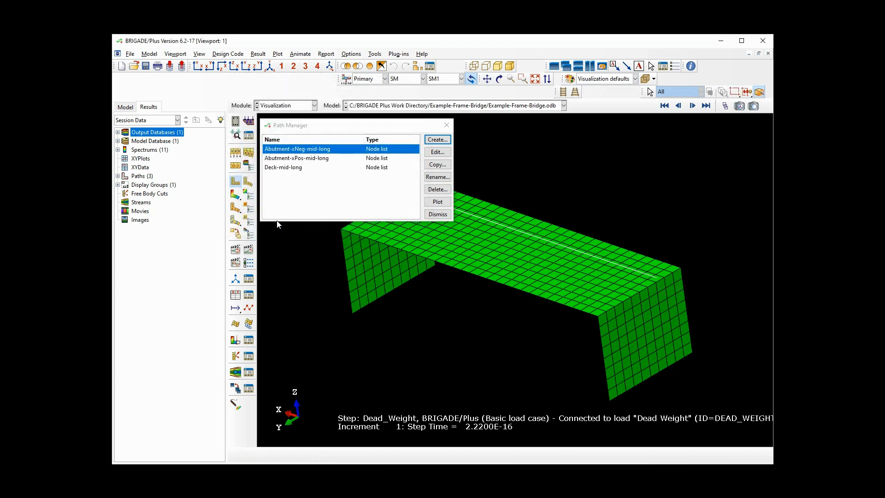
pyautogui.click(430, 216)
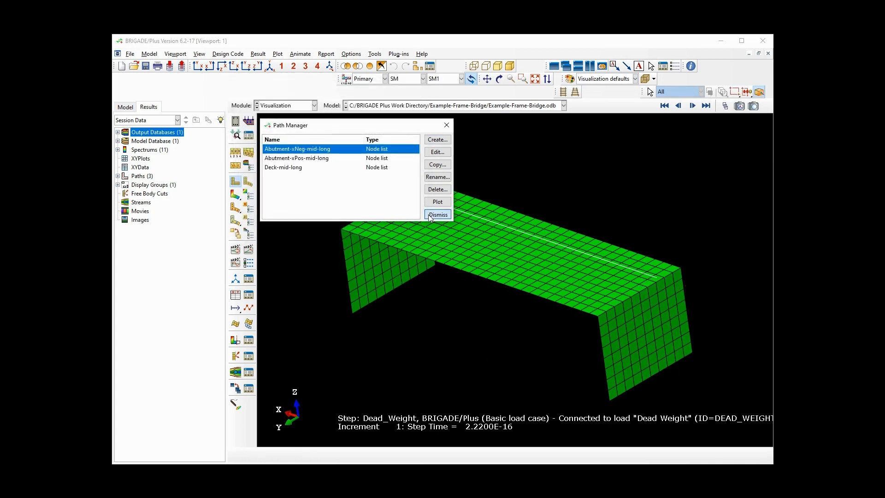
# Restore the isometric view and start a path results export that includes both abutment paths and Deck-mid-long
pyautogui.click(269, 67)
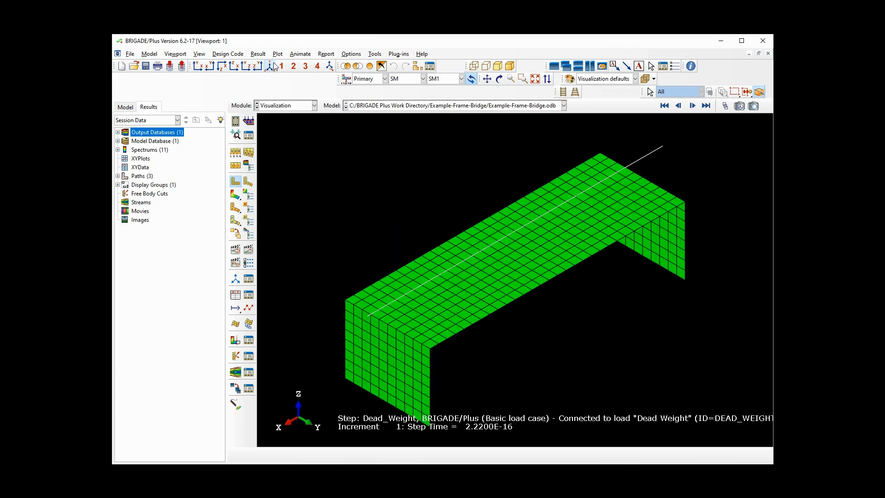
pyautogui.click(326, 54)
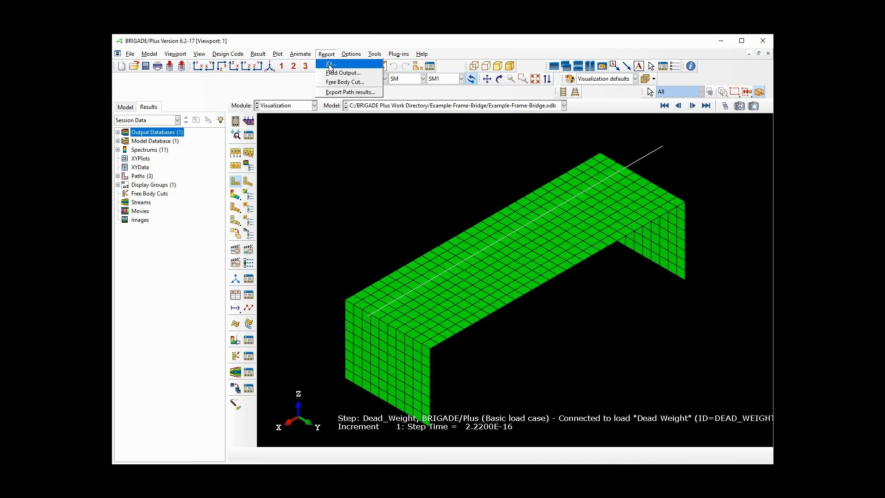
pyautogui.click(377, 92)
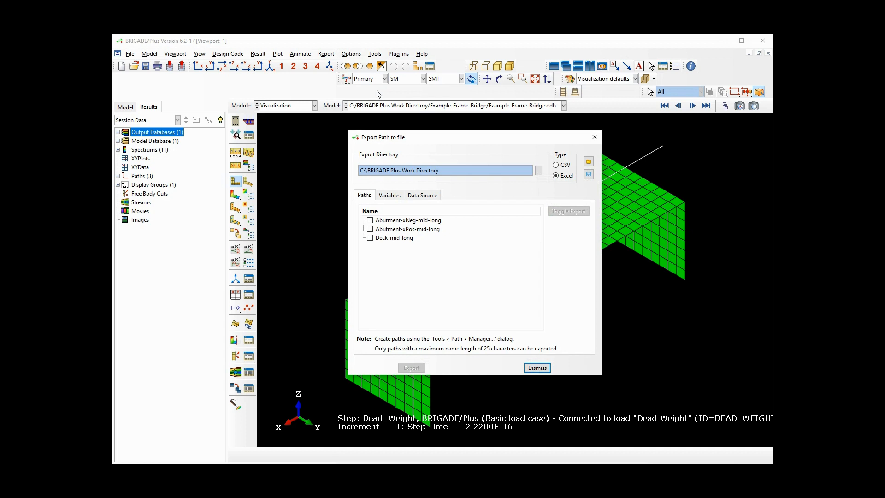
pyautogui.click(370, 221)
pyautogui.click(371, 229)
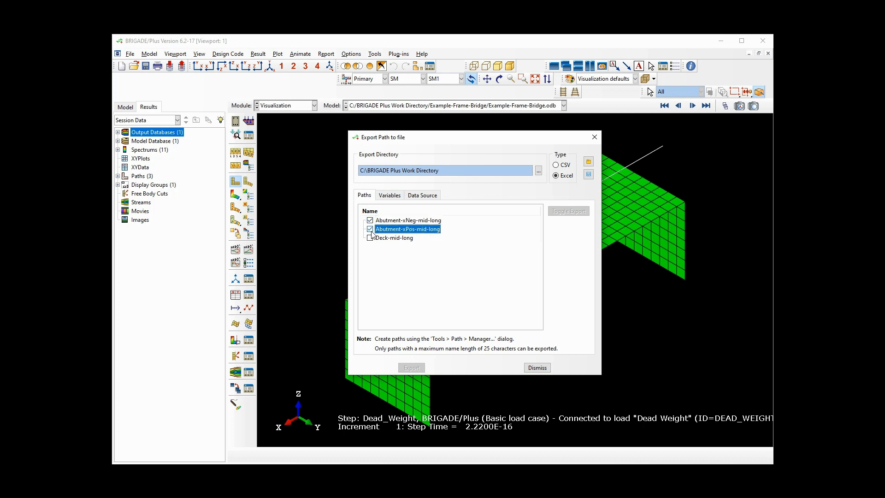
pyautogui.click(370, 238)
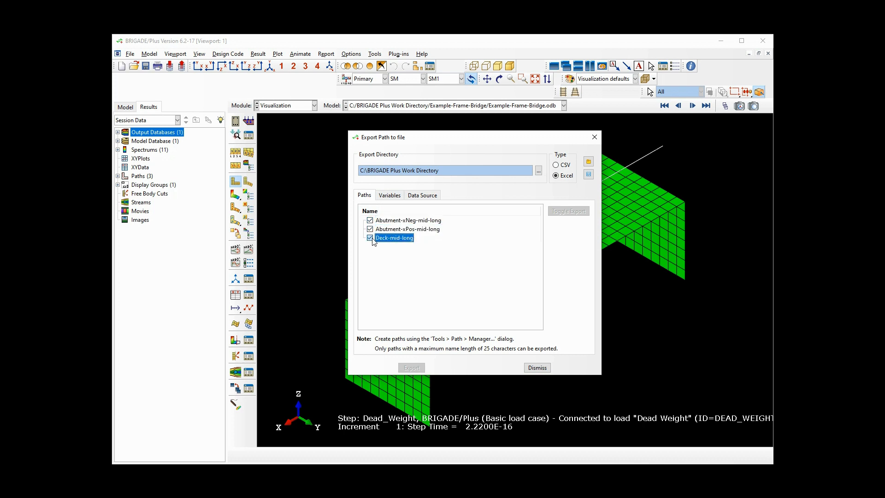
# Include the section force SF4 and SM1 associated to SF4 among the export variables
pyautogui.click(387, 197)
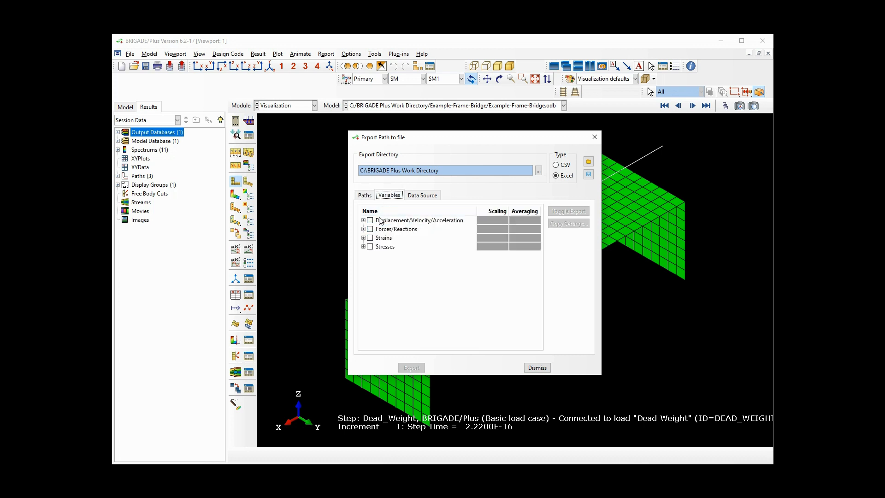
pyautogui.click(363, 229)
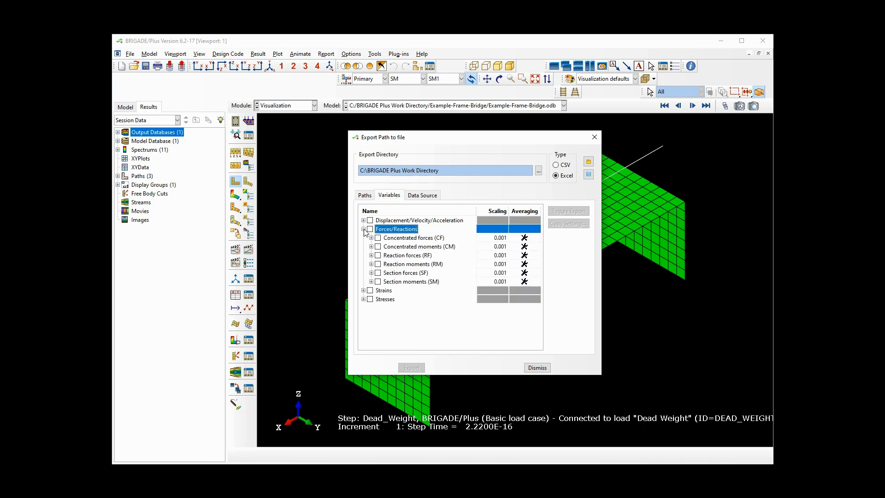
pyautogui.click(371, 273)
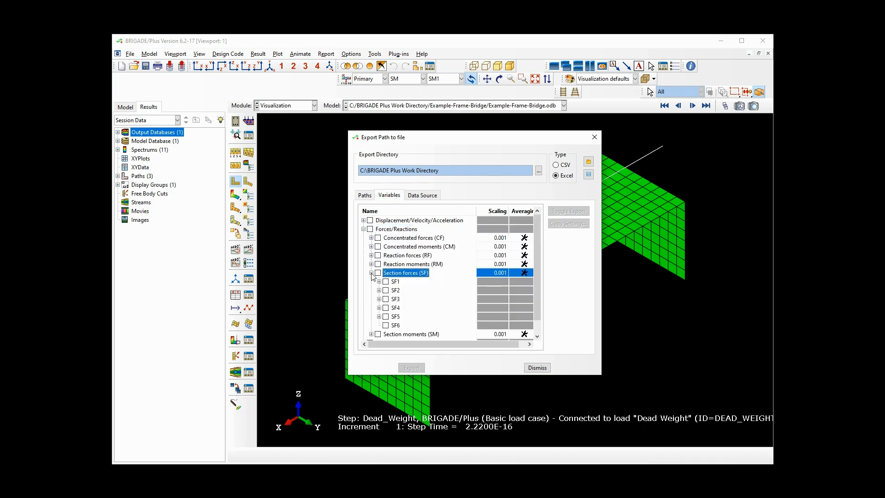
pyautogui.click(379, 308)
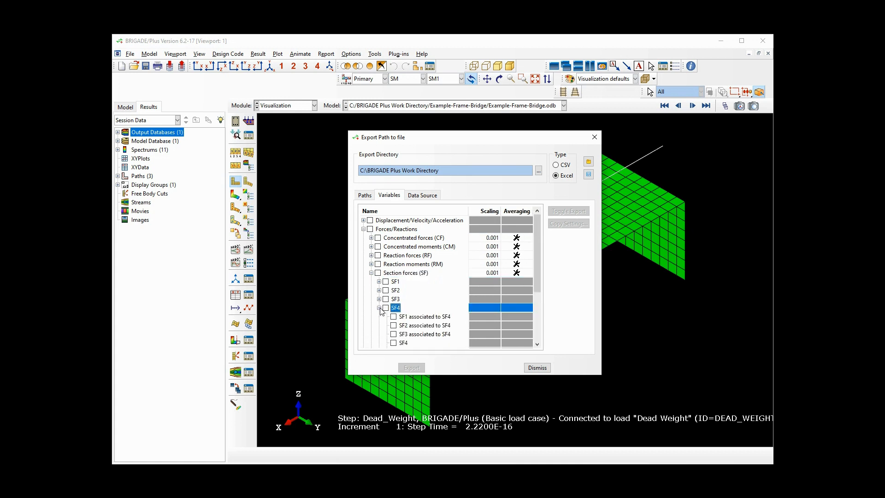
pyautogui.scroll(-1, 383, 309)
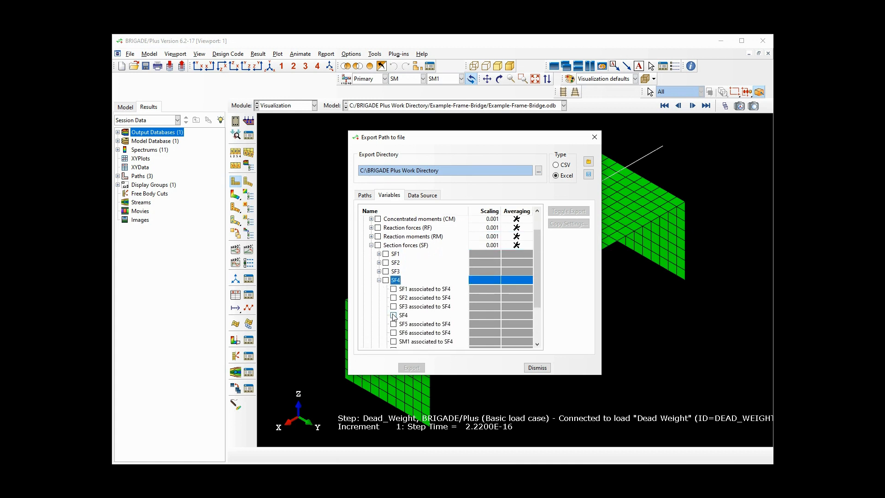
pyautogui.click(394, 316)
pyautogui.scroll(-1, 395, 318)
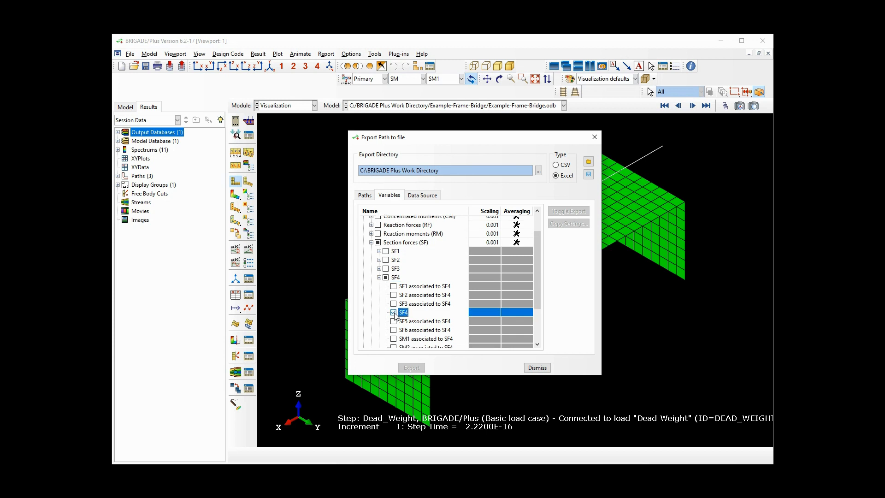
pyautogui.click(393, 314)
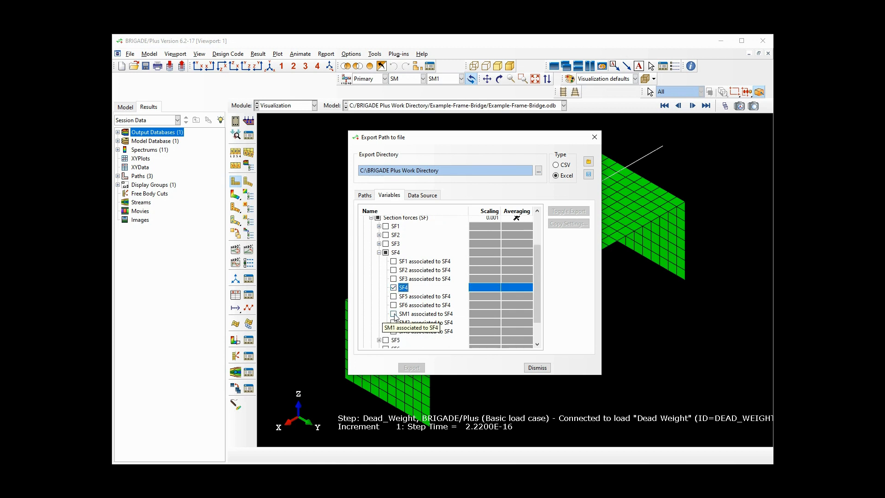
# Include the section moment SM1 and SF4 associated to SM1 among the export variables
pyautogui.scroll(-2, 395, 317)
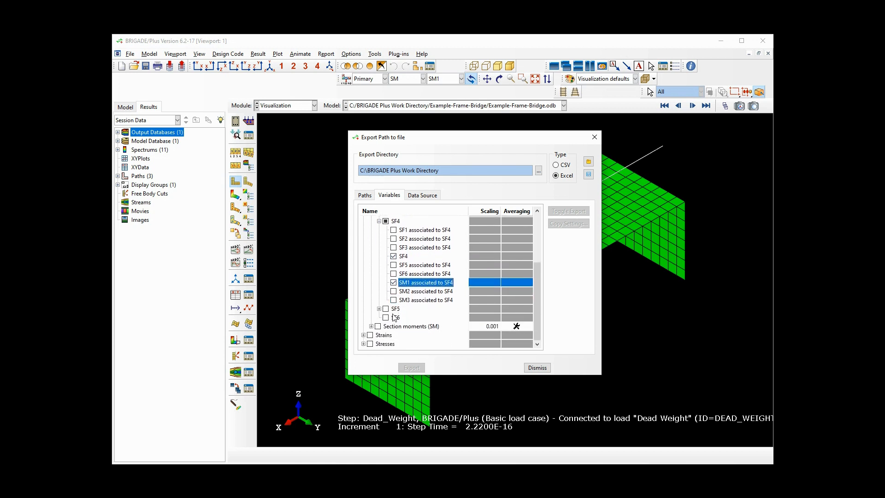
pyautogui.click(372, 327)
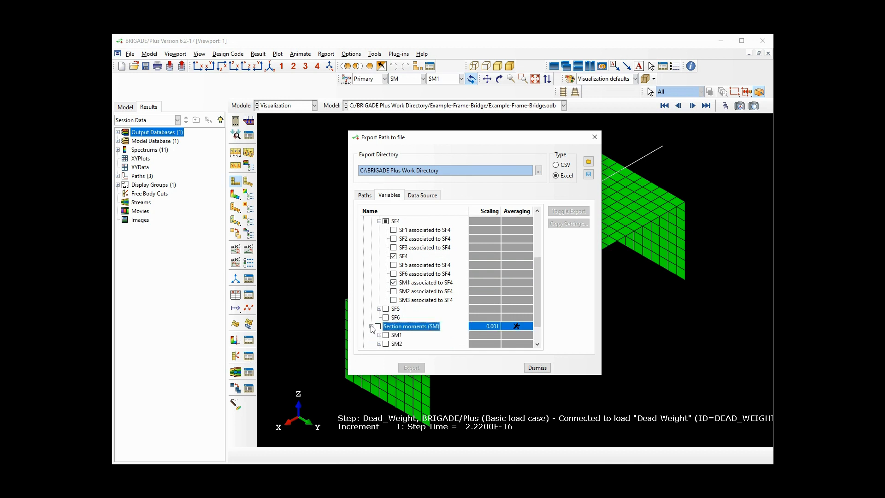
pyautogui.click(372, 326)
pyautogui.scroll(-1, 371, 327)
pyautogui.click(379, 309)
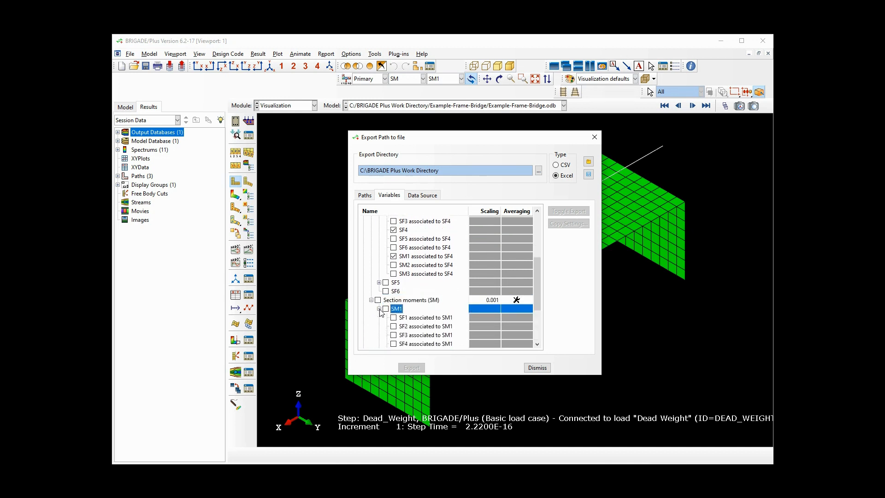
pyautogui.scroll(-1, 382, 312)
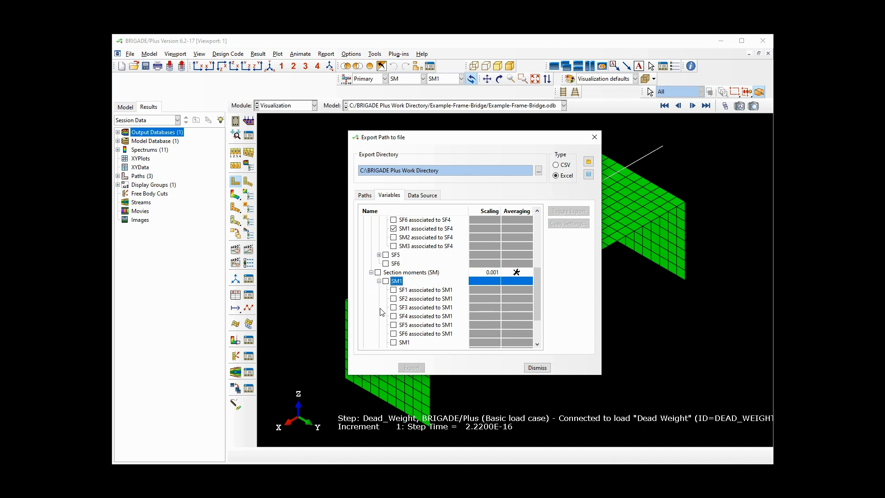
pyautogui.scroll(-1, 380, 312)
pyautogui.click(393, 315)
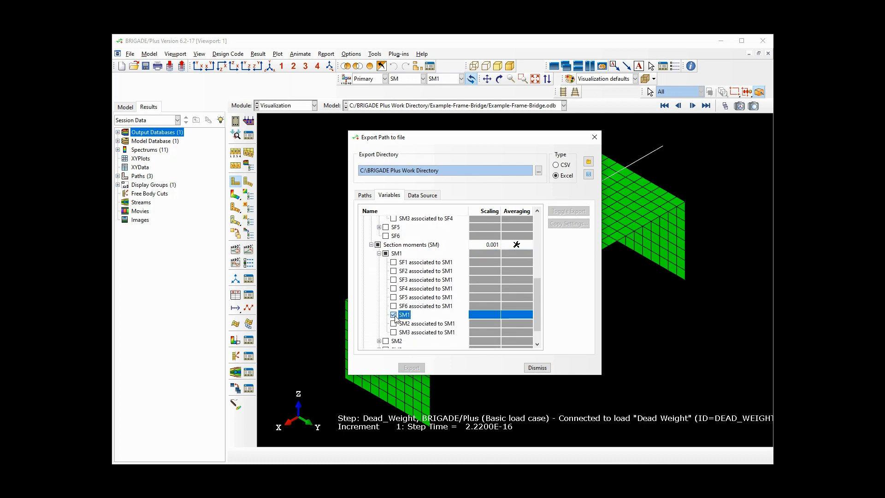
pyautogui.click(394, 289)
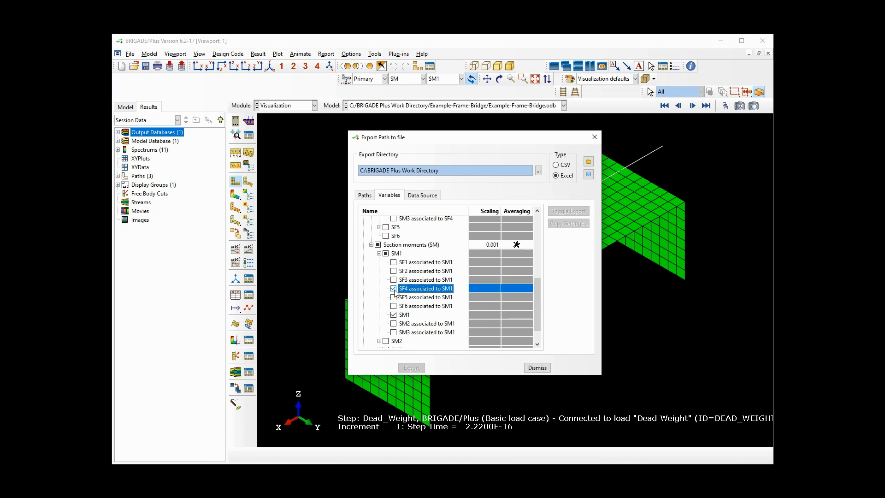
pyautogui.scroll(-1, 395, 292)
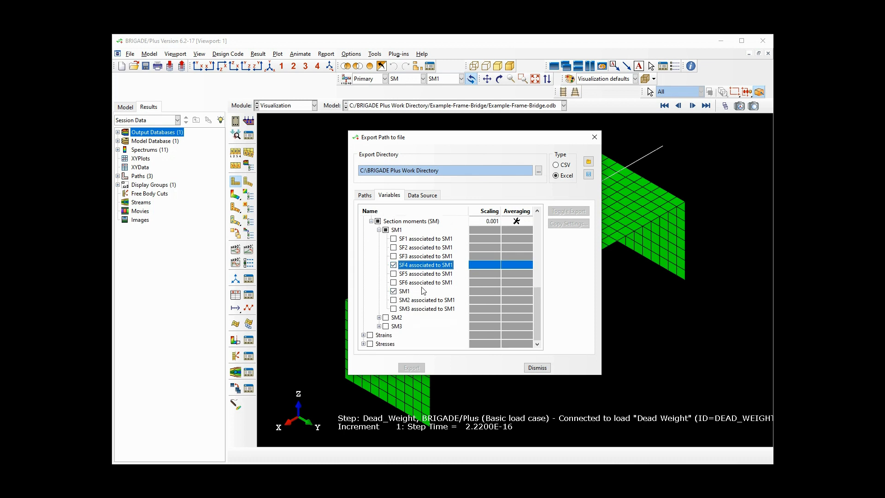
# Choose Dead_Weight and all responses of ULS_B_STR_GEO_b_envelope_Sk2_DA2 as data sources, and export the path results to Excel
pyautogui.click(430, 196)
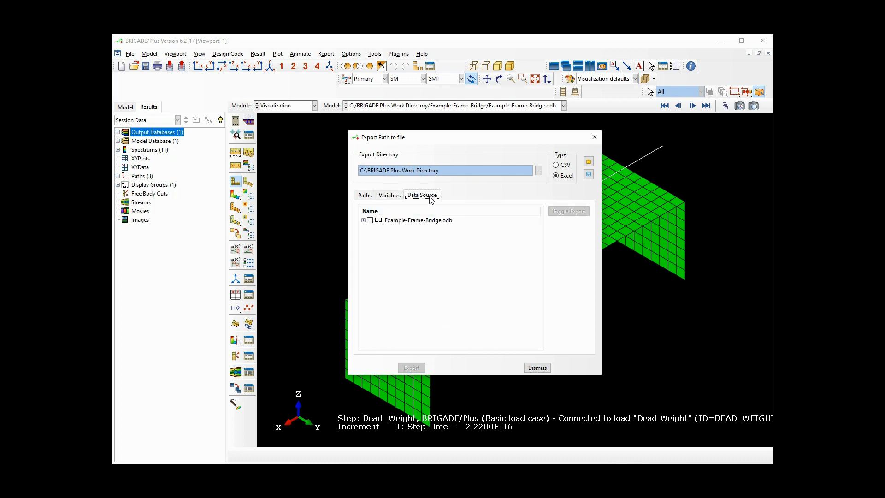
pyautogui.click(363, 221)
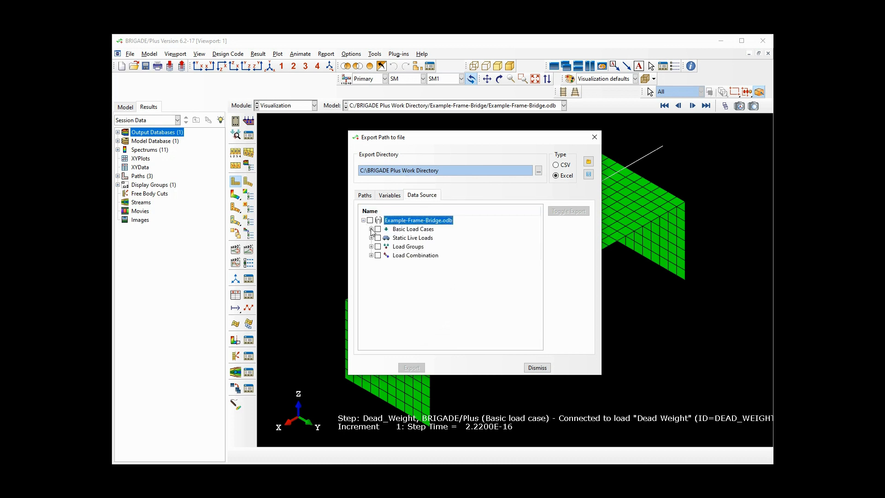
pyautogui.click(371, 229)
pyautogui.click(386, 238)
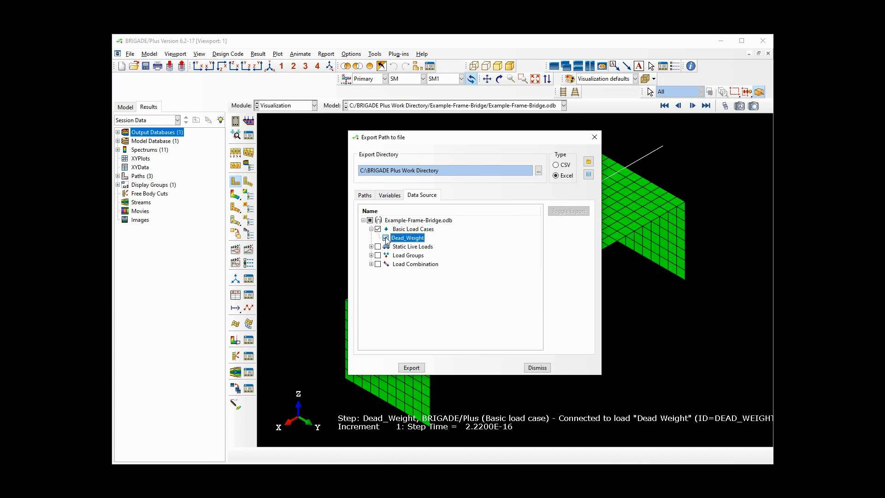
pyautogui.click(371, 265)
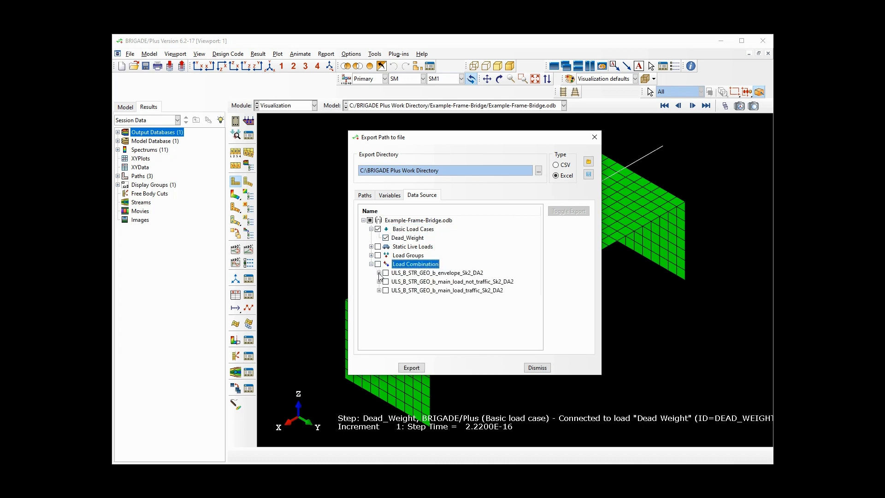
pyautogui.click(379, 273)
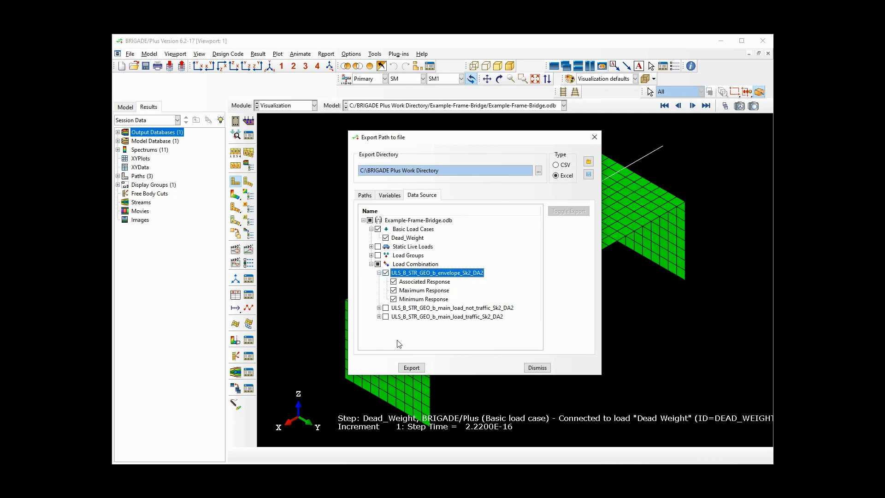
pyautogui.click(410, 368)
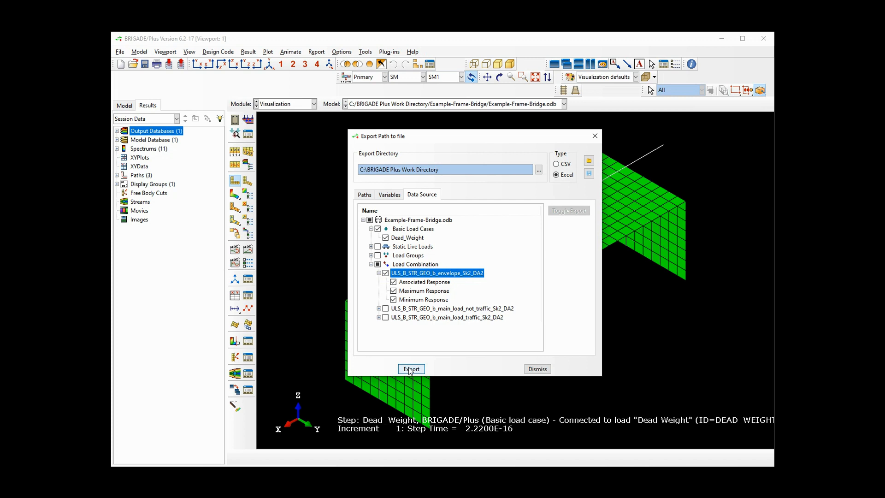
pyautogui.click(410, 369)
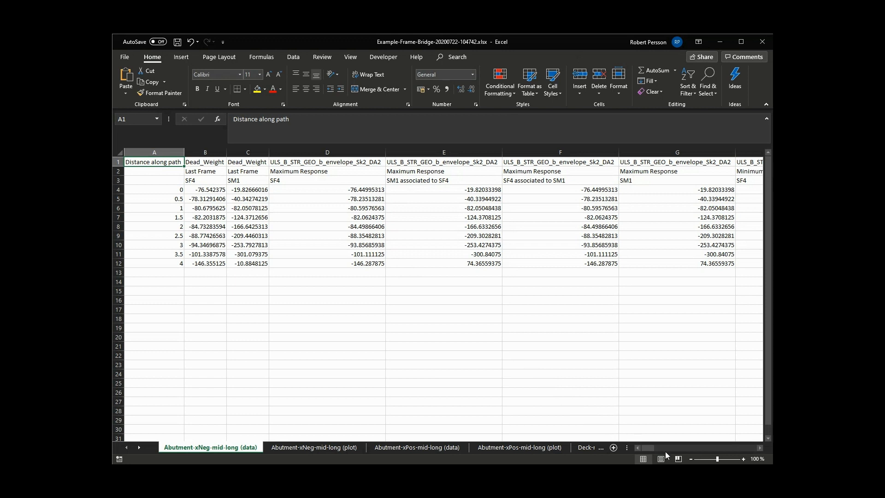
# Examine the exported workbook in Excel, covering the response data and the plots for the Abutment-xNeg-mid-long path
pyautogui.moveTo(652, 449); pyautogui.dragTo(680, 450)
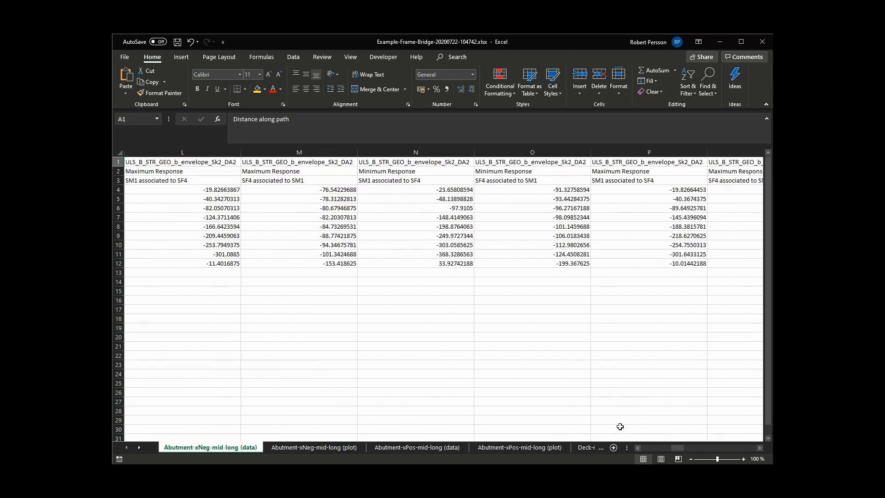
pyautogui.moveTo(627, 447); pyautogui.dragTo(737, 447)
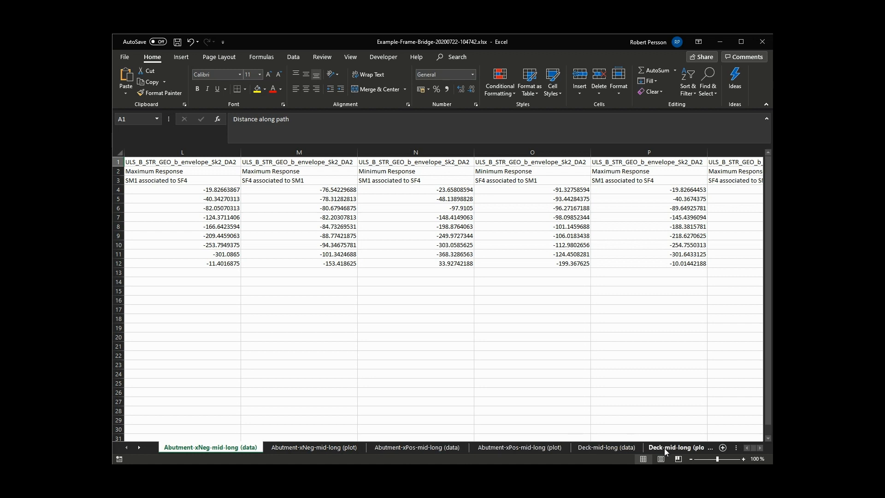
pyautogui.click(336, 448)
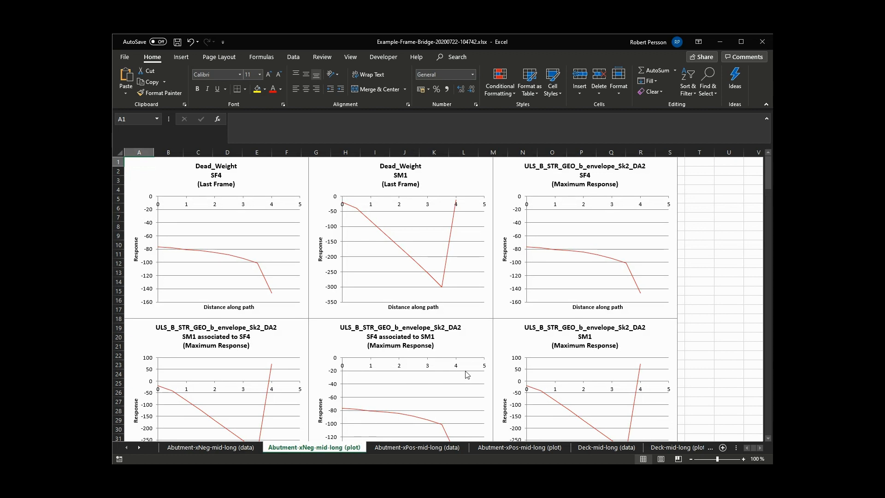
pyautogui.click(717, 224)
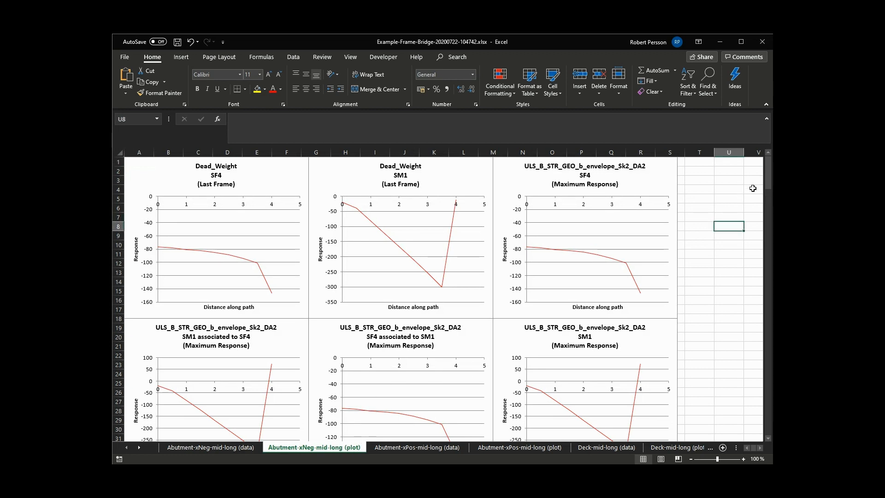
# Review the remaining SF4 and SM1 envelope response plots further down the Abutment-xNeg-mid-long plot sheet
pyautogui.moveTo(768, 184); pyautogui.dragTo(768, 225)
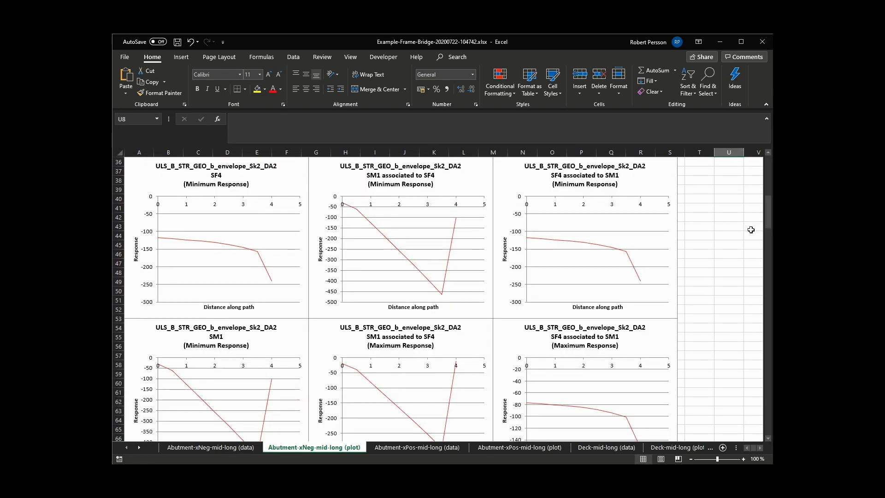
pyautogui.click(768, 438)
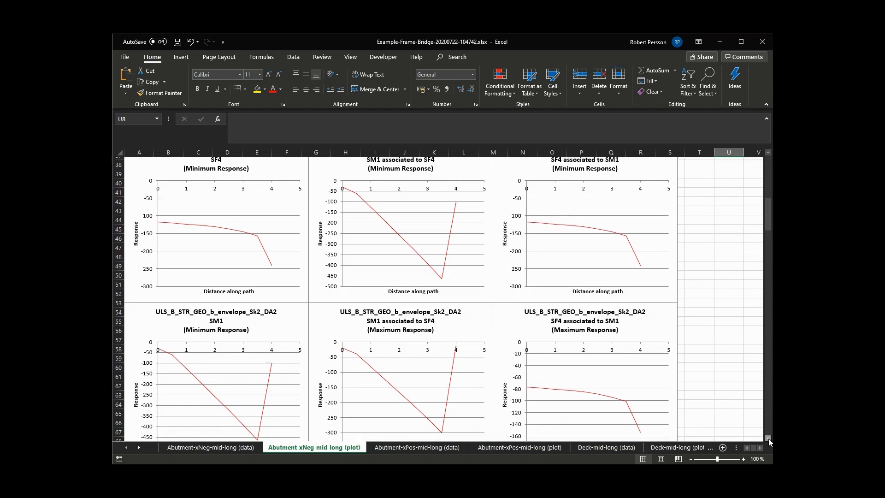
pyautogui.scroll(-2, 768, 438)
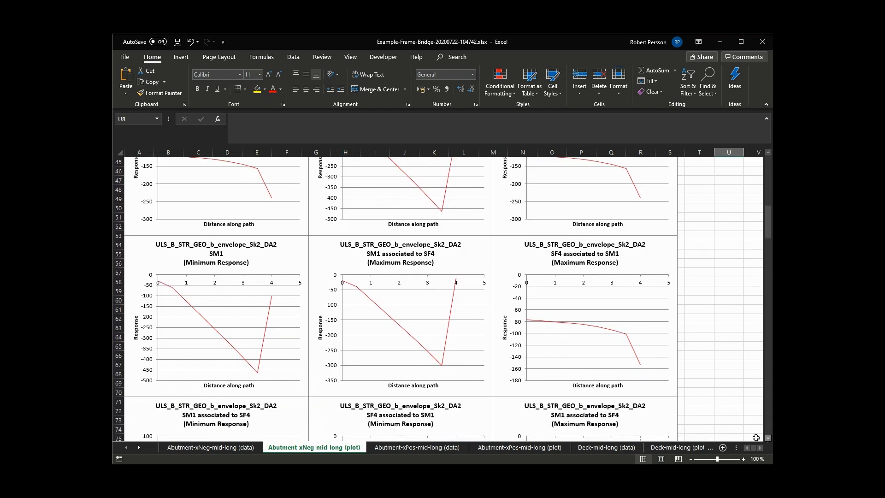
# Examine the Deck-mid-long plot sheet, covering the Dead_Weight plots and the SF4 and SM1 maximum and minimum envelope responses along the path
pyautogui.click(455, 448)
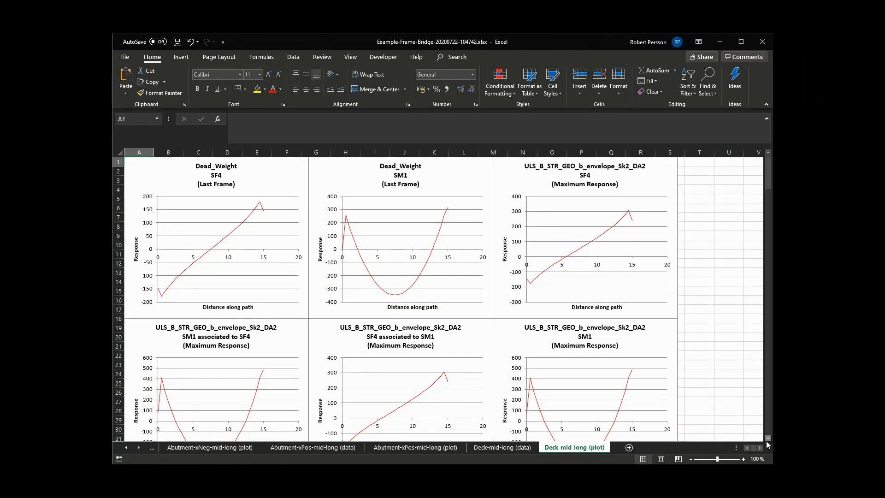
pyautogui.scroll(-4, 767, 443)
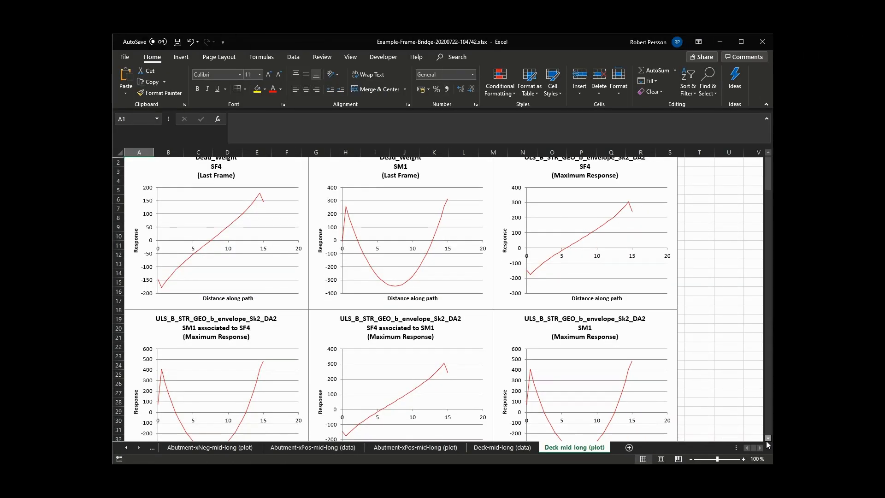
pyautogui.scroll(-3, 768, 444)
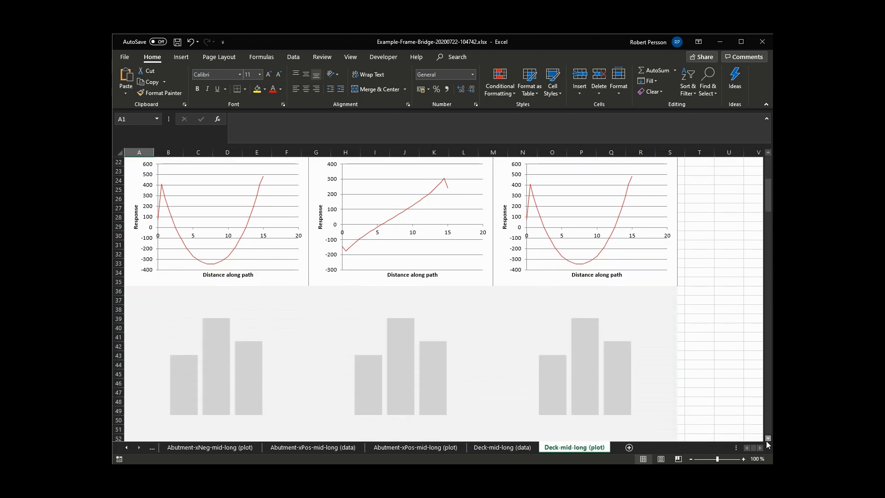
pyautogui.scroll(-6, 768, 444)
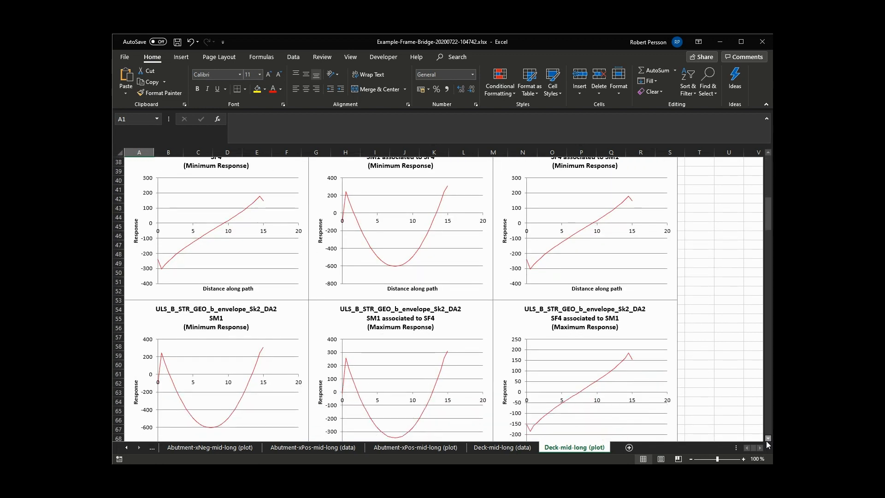
pyautogui.scroll(-3, 767, 444)
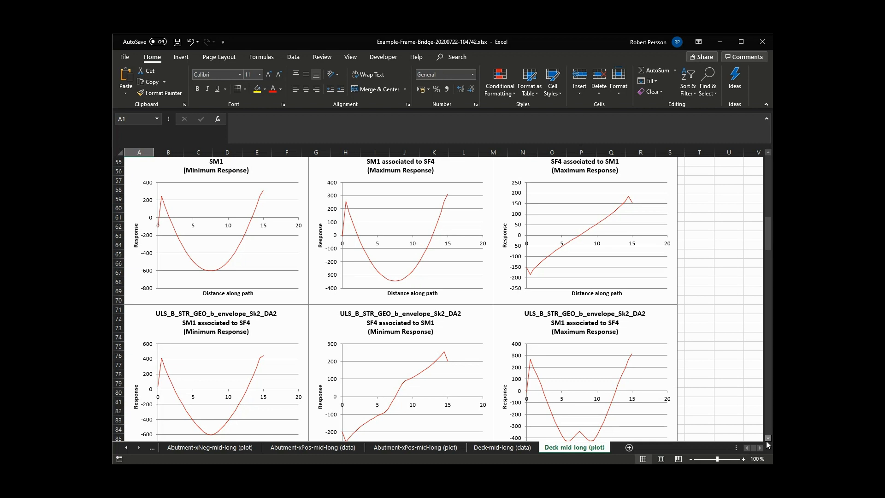
pyautogui.scroll(-7, 767, 443)
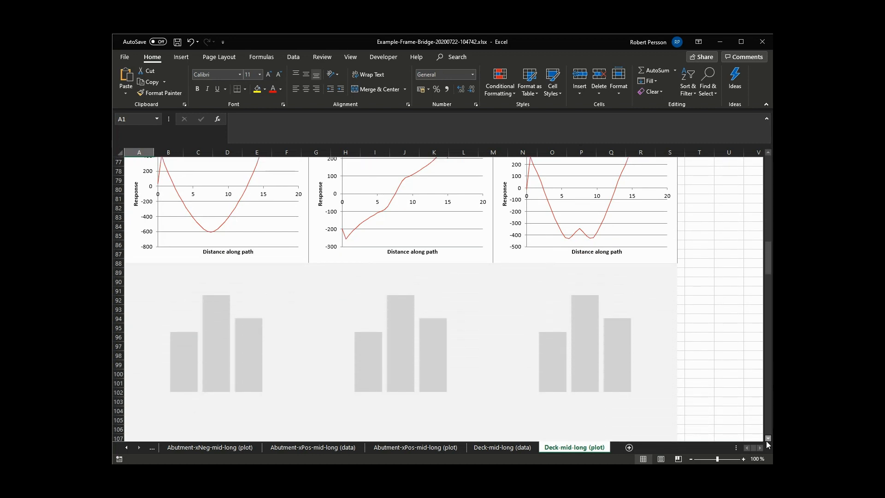
pyautogui.scroll(-2, 768, 444)
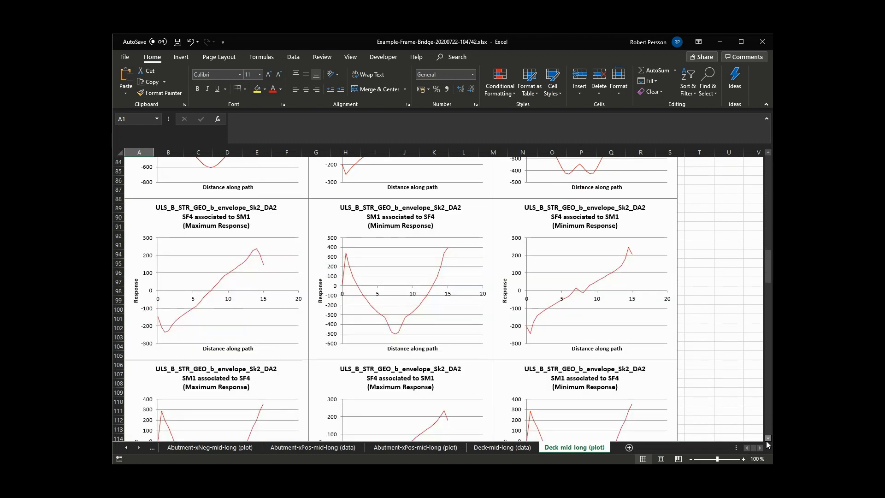
pyautogui.scroll(-5, 767, 444)
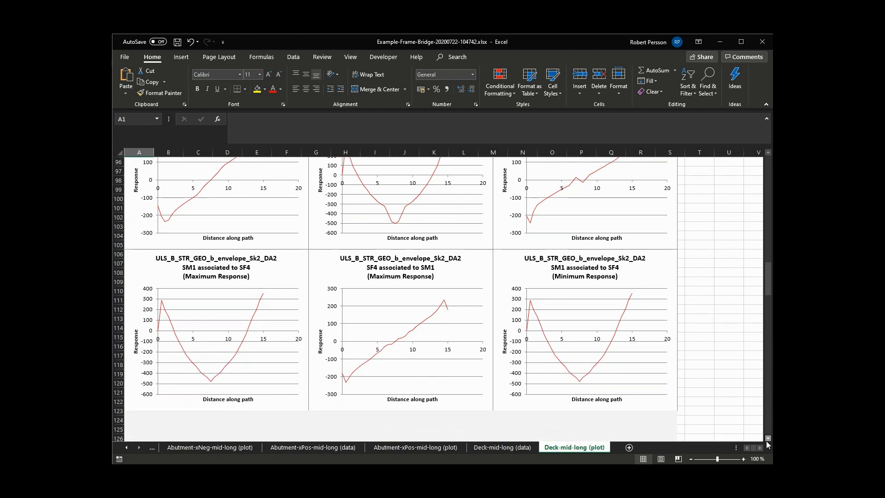
pyautogui.scroll(-6, 768, 444)
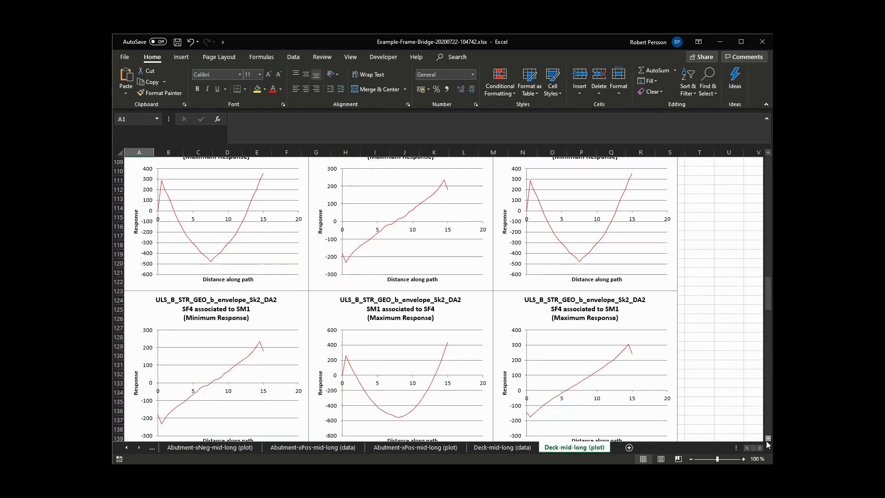
pyautogui.scroll(-6, 767, 443)
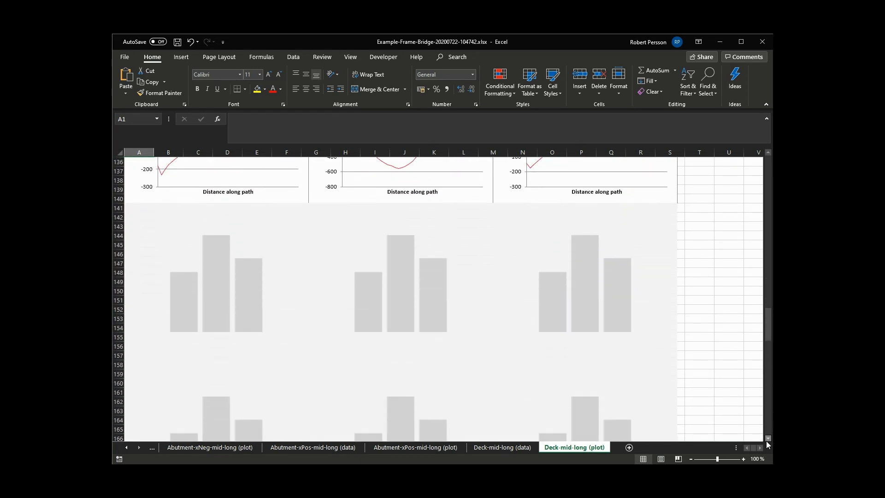